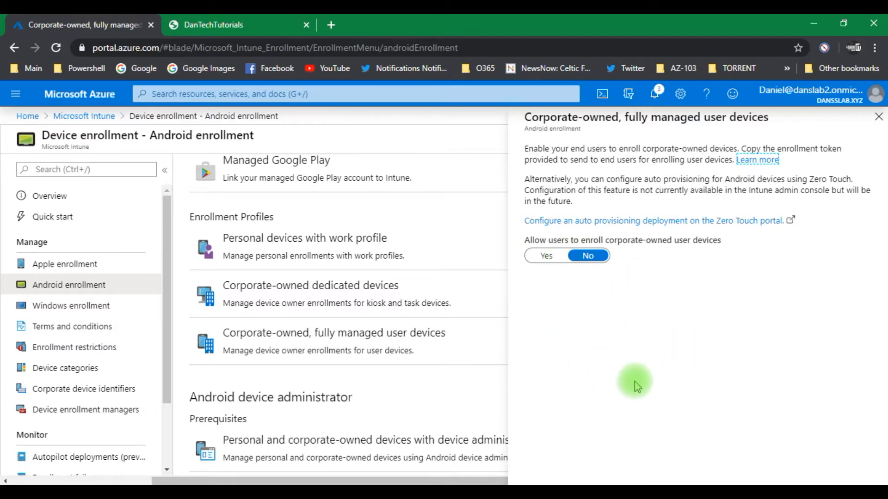
Step: Allow users to enroll corporate-owned, fully managed Android devices
left_click(551, 260)
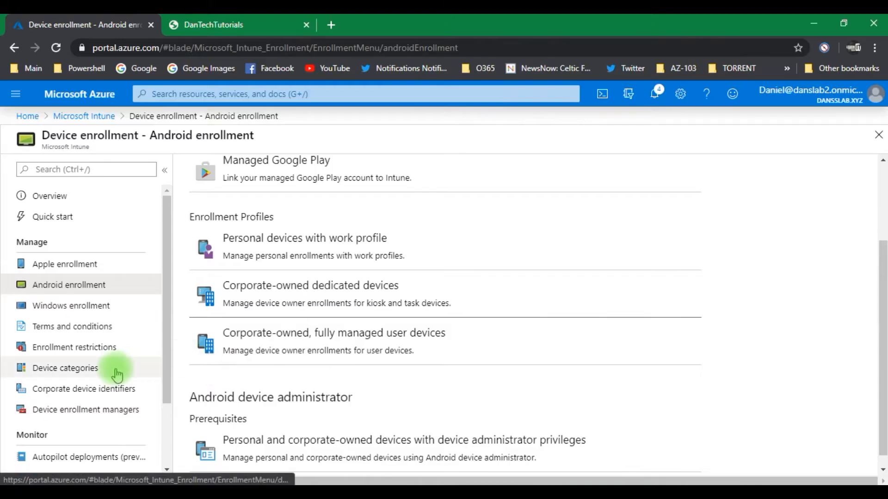
Step: Start a new device type enrollment restriction and name it Android Enterprise
left_click(64, 349)
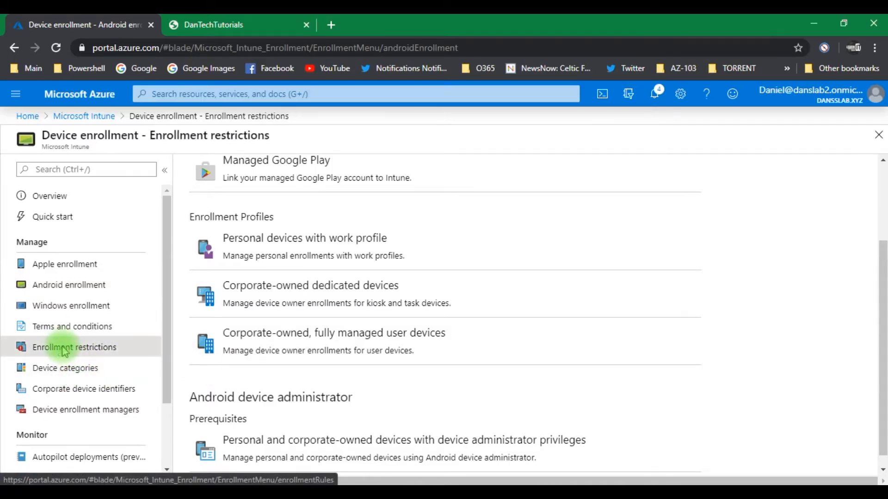
left_click(232, 168)
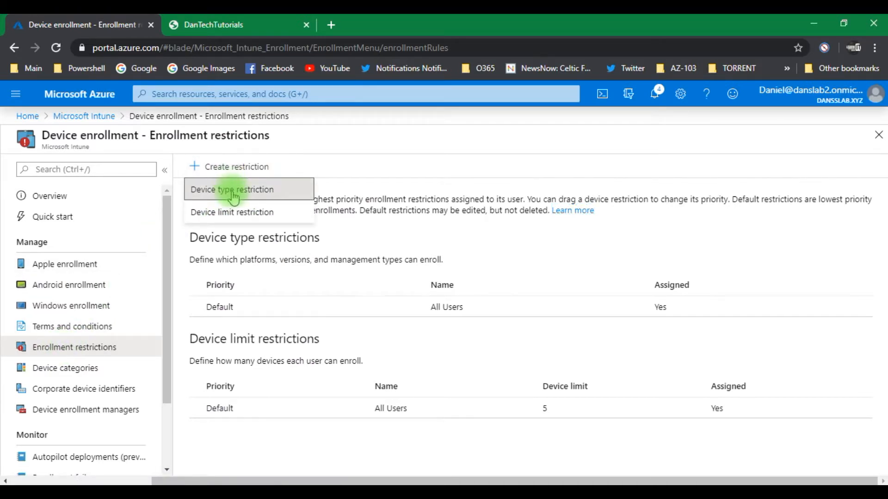
left_click(226, 199)
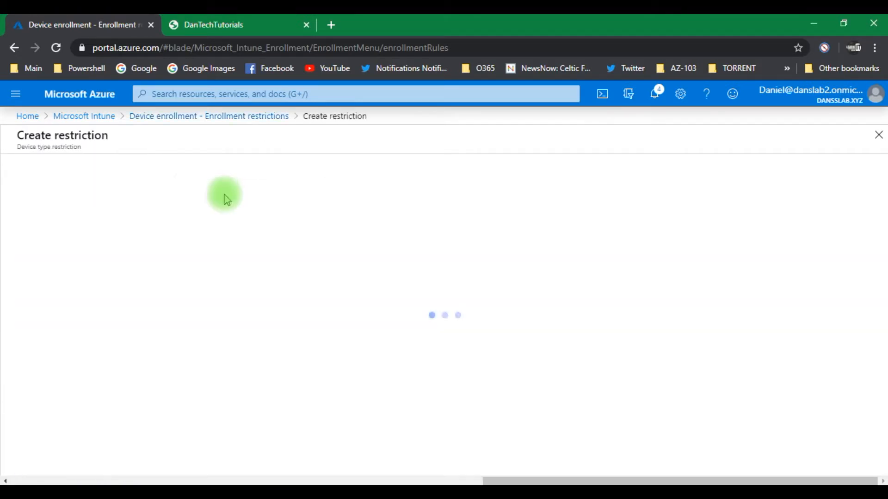
left_click(230, 206)
key("Caps_Lock")
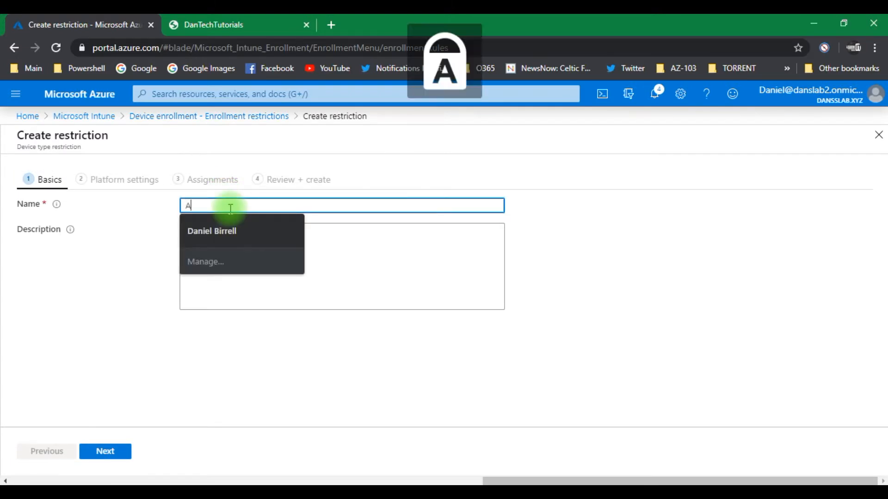
type("A")
key("Caps_Lock")
type("ndroid")
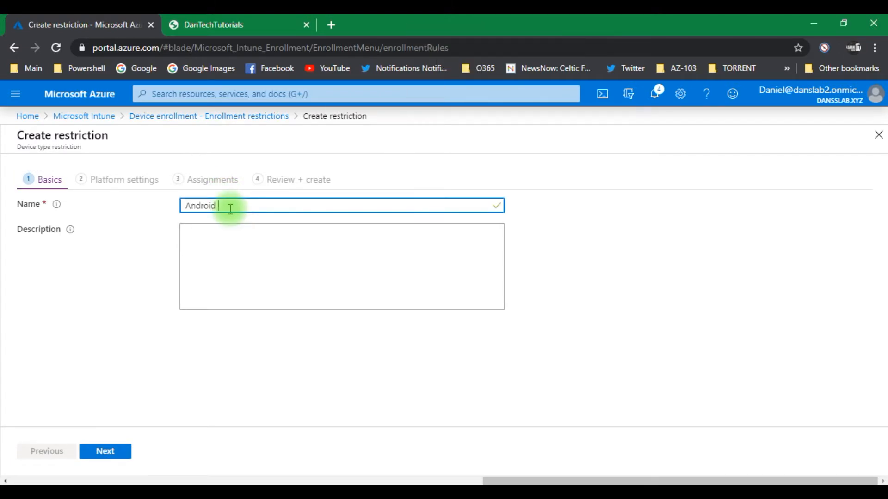
key("Caps_Lock")
type("E")
key("Caps_Lock")
type("b")
key("BackSpace")
type("n")
double_click(230, 209)
left_click(230, 208)
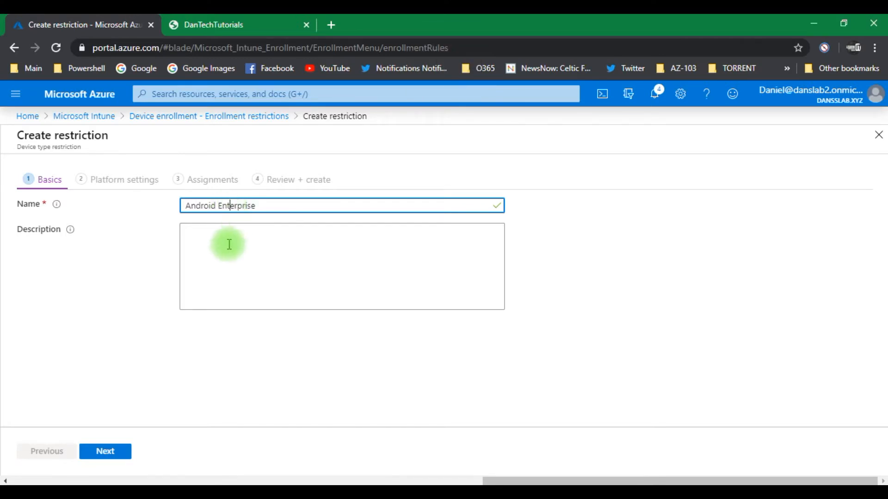
Step: Block the Android device administrator platform in the restriction's platform settings
left_click(100, 453)
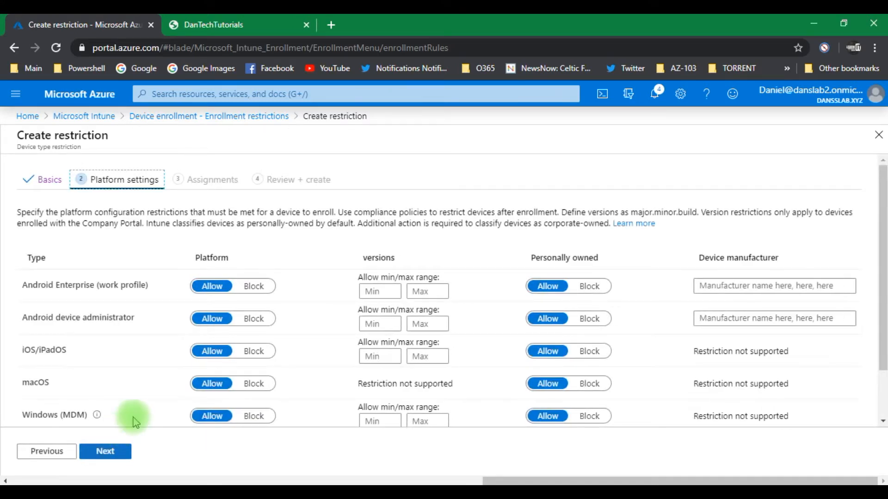
left_click(254, 319)
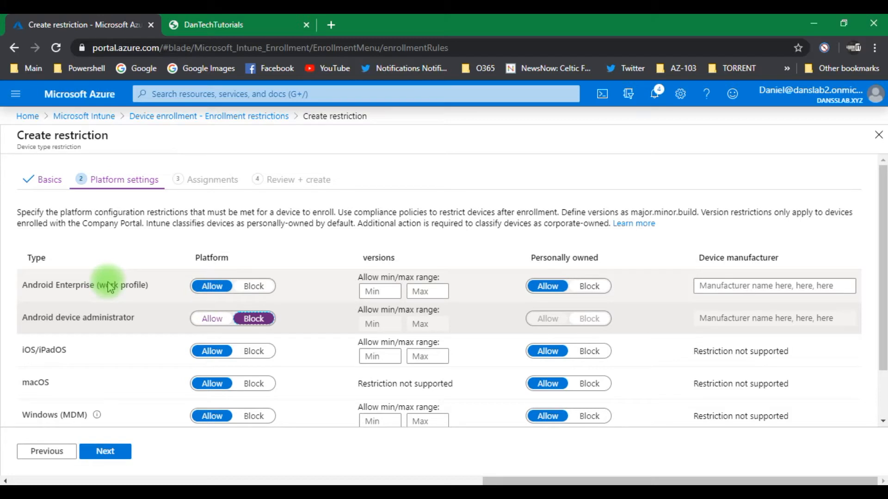
left_click(114, 452)
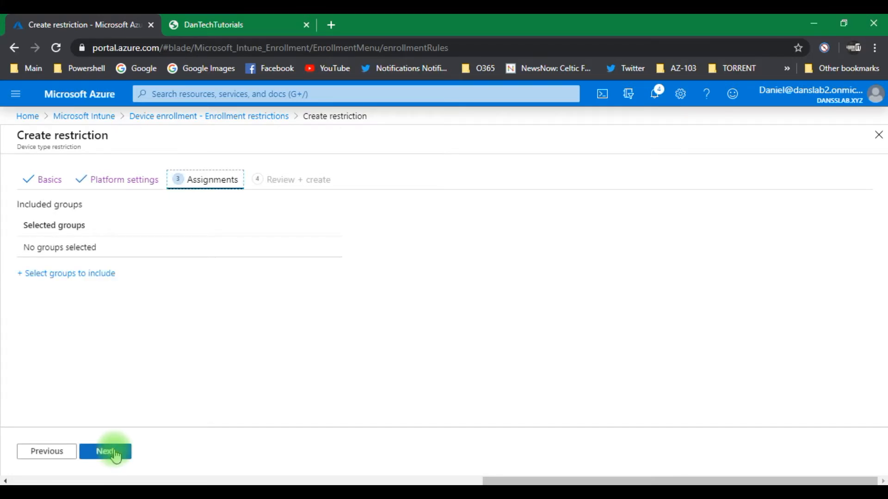
Step: Assign the restriction to the Android Enterprise Users group and create it
left_click(65, 275)
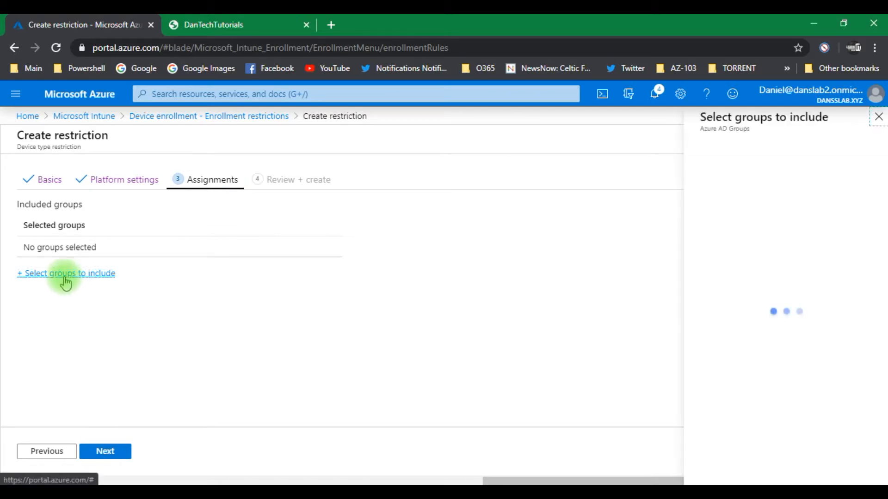
left_click(768, 206)
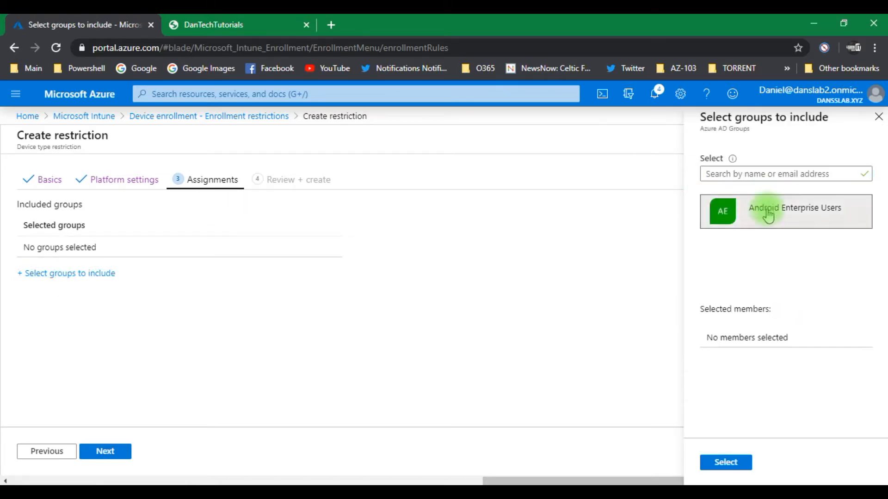
left_click(734, 469)
left_click(110, 455)
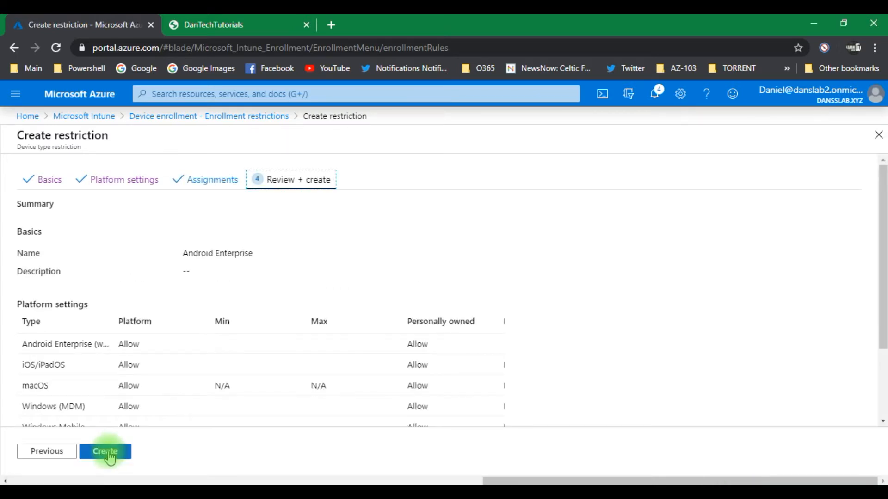
left_click(109, 455)
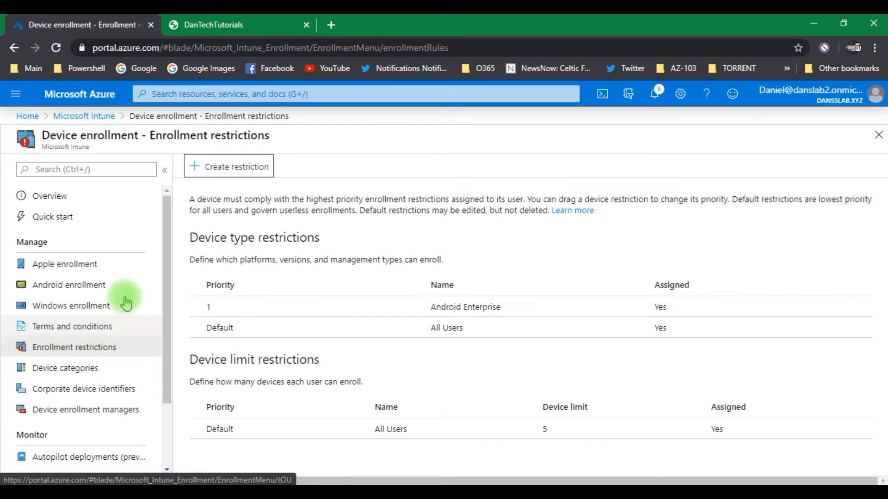
Step: Start a new Intune device configuration profile and name it Android Enterprise
left_click_drag(164, 252, 165, 261)
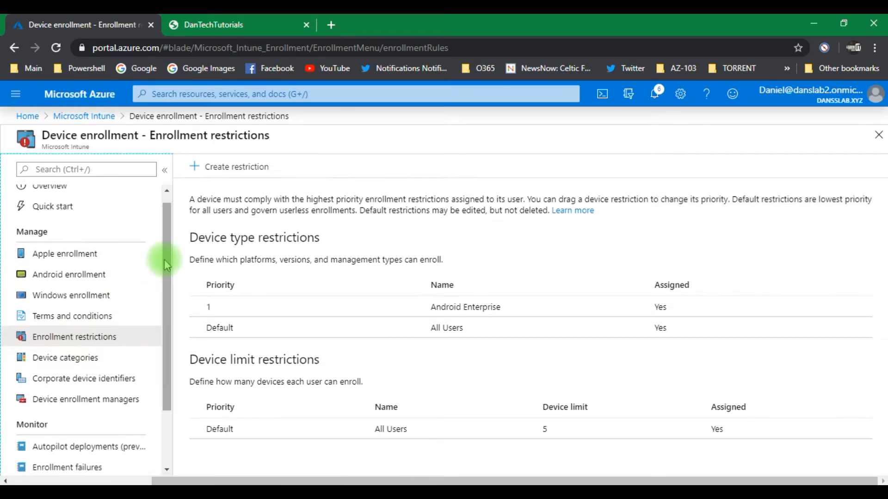
left_click(95, 116)
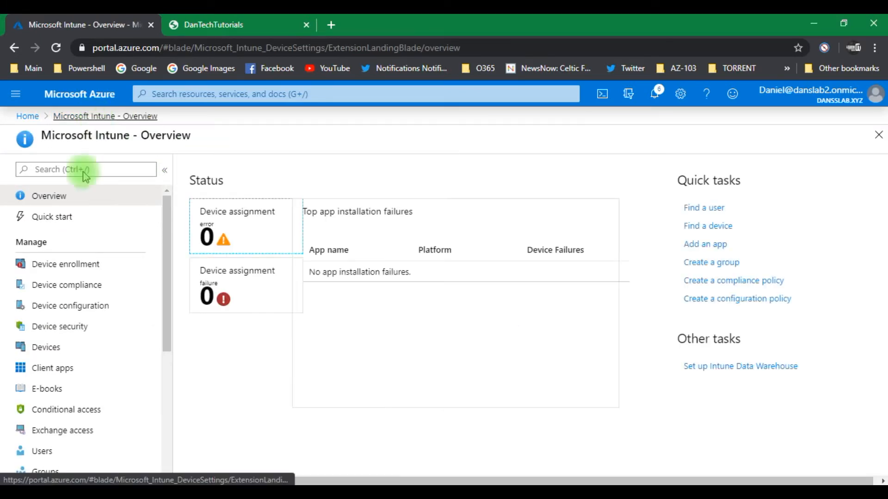
left_click(79, 313)
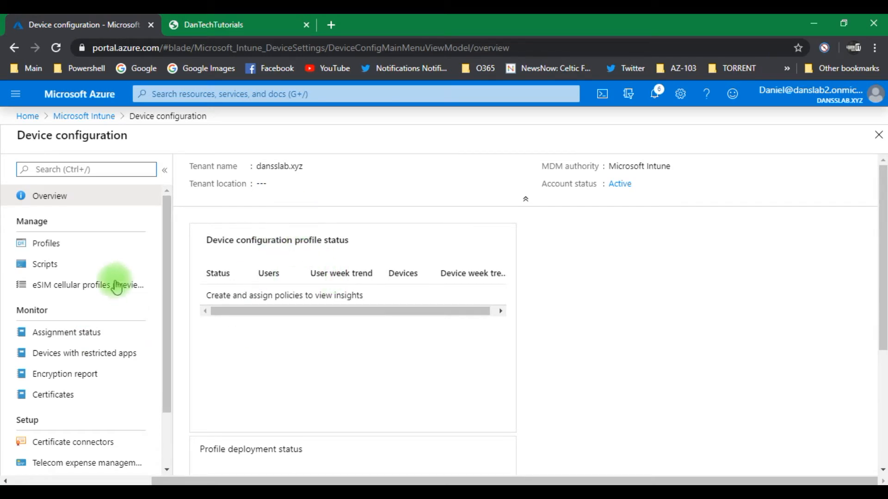
left_click(49, 244)
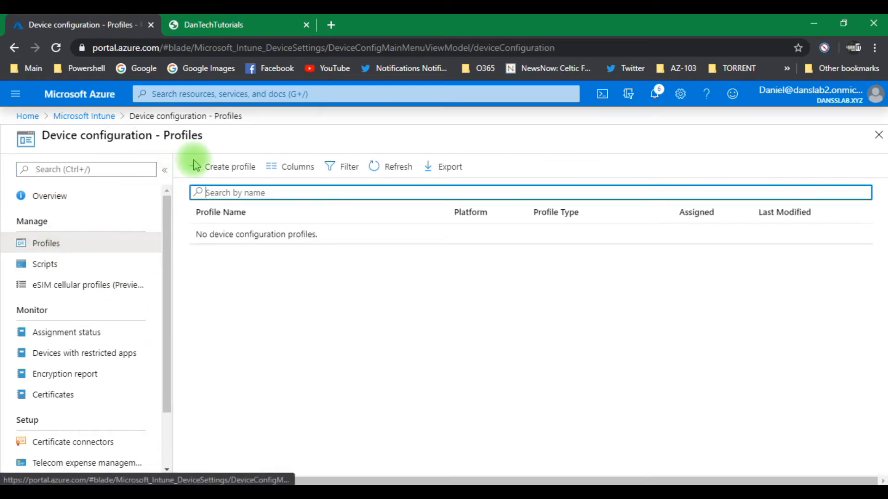
left_click(211, 167)
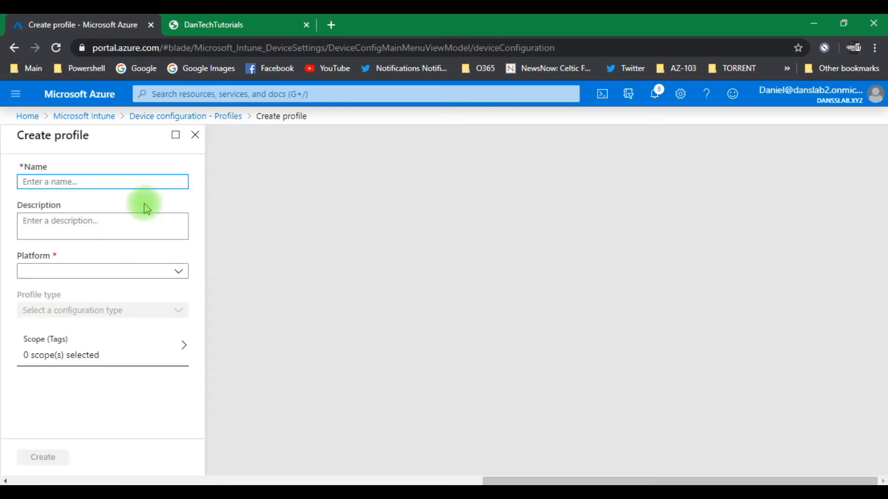
type("An")
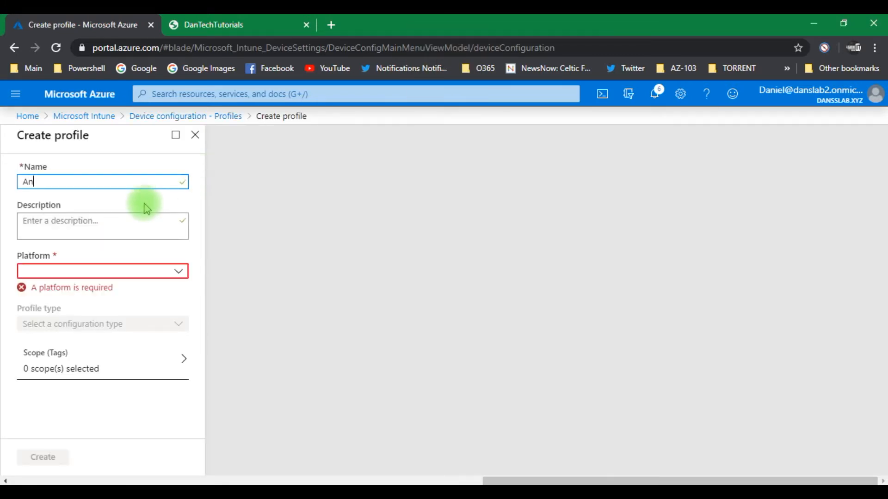
type("droid Enterprise")
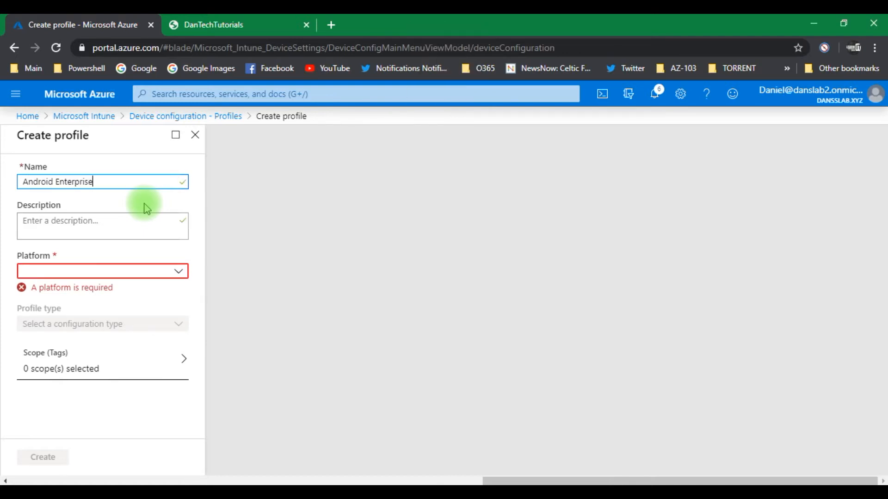
Step: Set the profile's platform to Android Enterprise and its type to Device restrictions under Device Owner Only
left_click(63, 273)
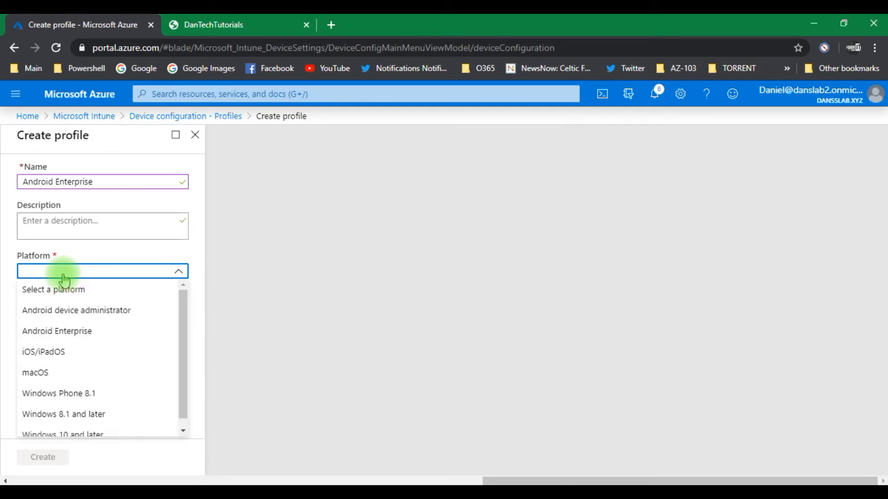
left_click(73, 330)
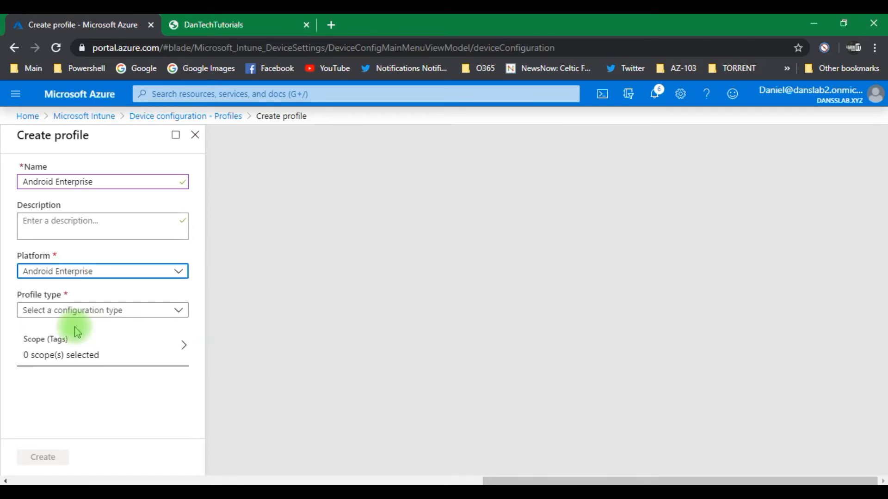
left_click(71, 315)
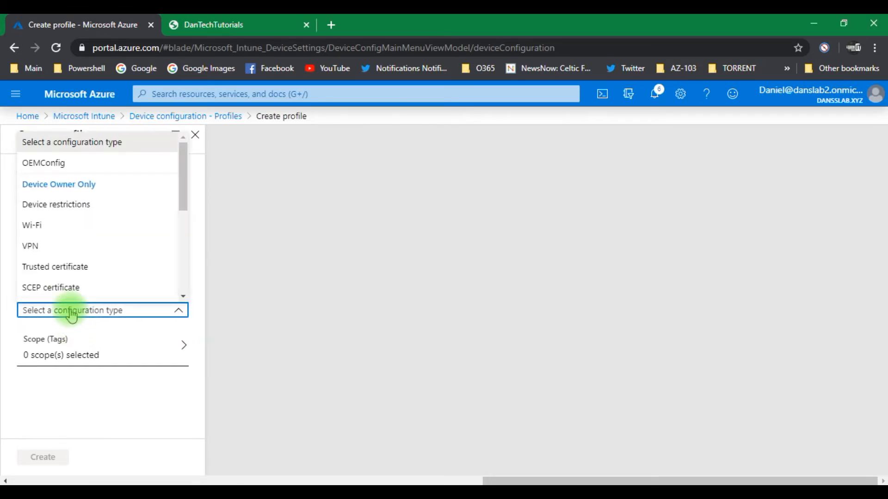
left_click(127, 211)
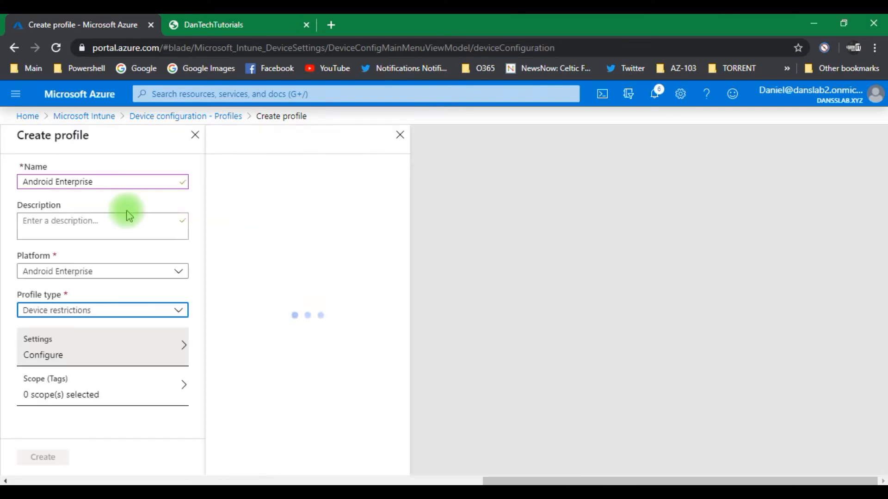
Step: Block the camera in the profile's General device restrictions and create the profile
left_click(281, 204)
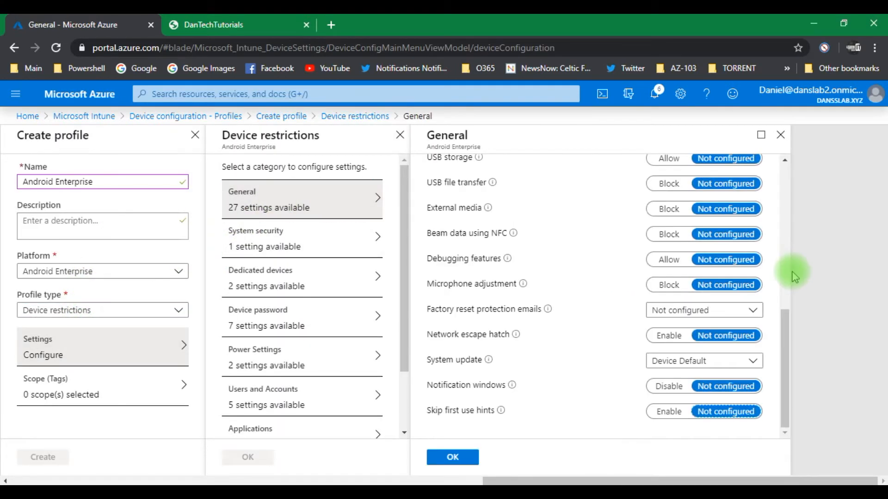
scroll(790, 278, "up", 8)
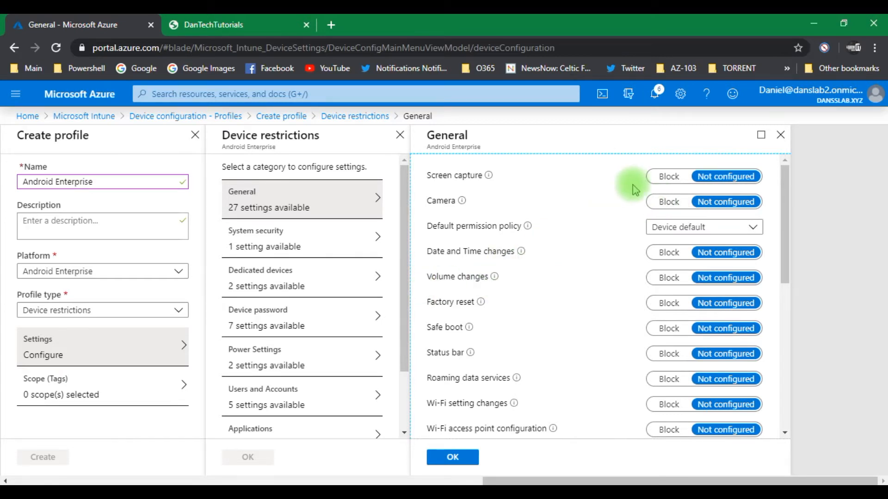
left_click(670, 201)
left_click(453, 457)
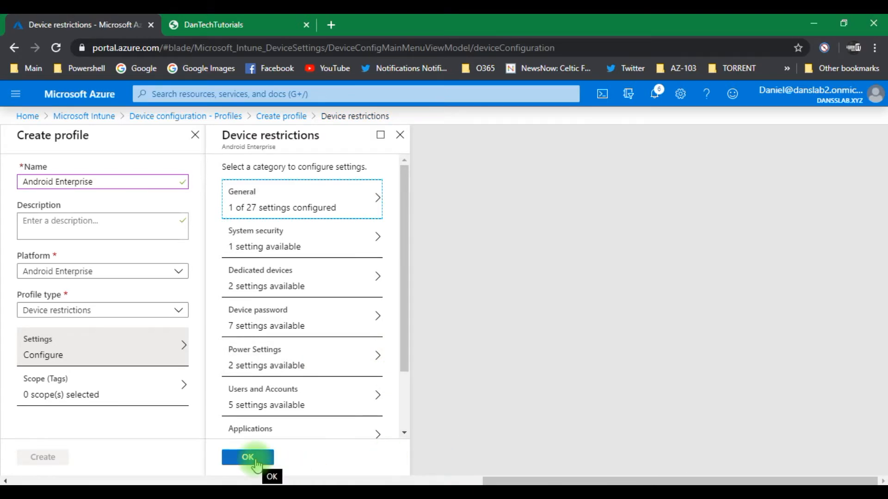
left_click(248, 458)
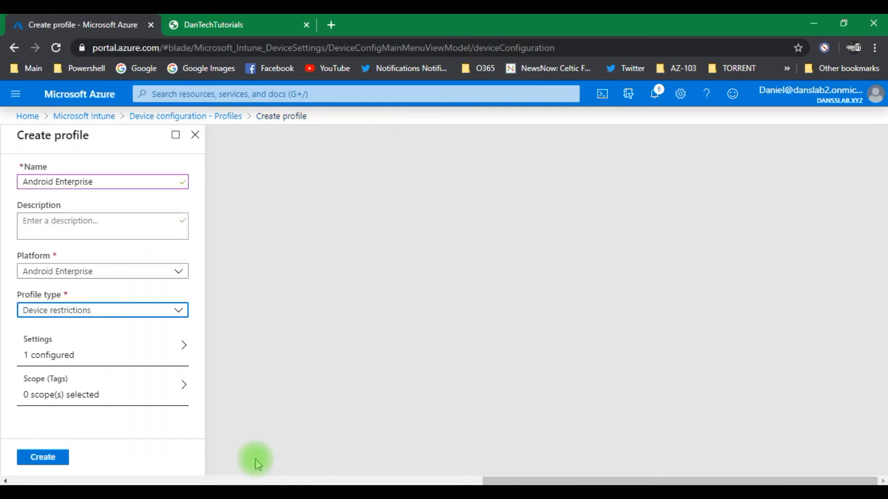
left_click(46, 457)
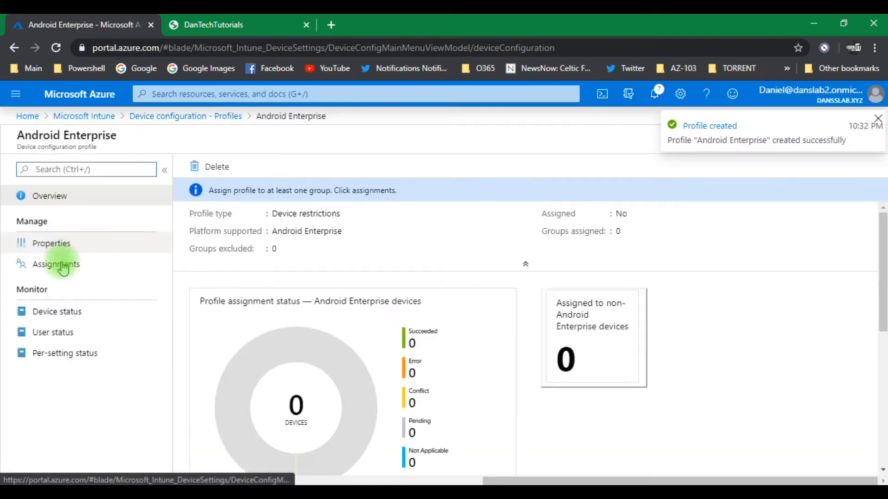
Step: Assign the Android Enterprise profile to the Android Enterprise Users group and save the assignment
left_click(58, 264)
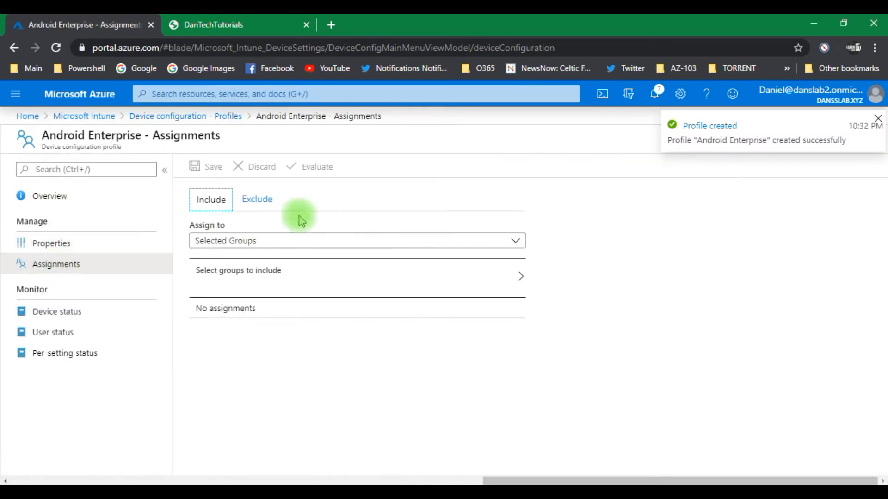
left_click(247, 283)
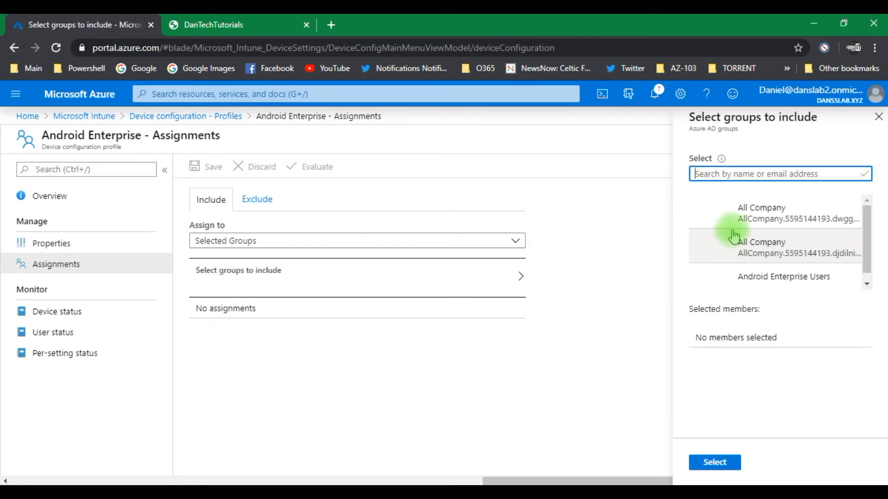
left_click(744, 280)
left_click(715, 463)
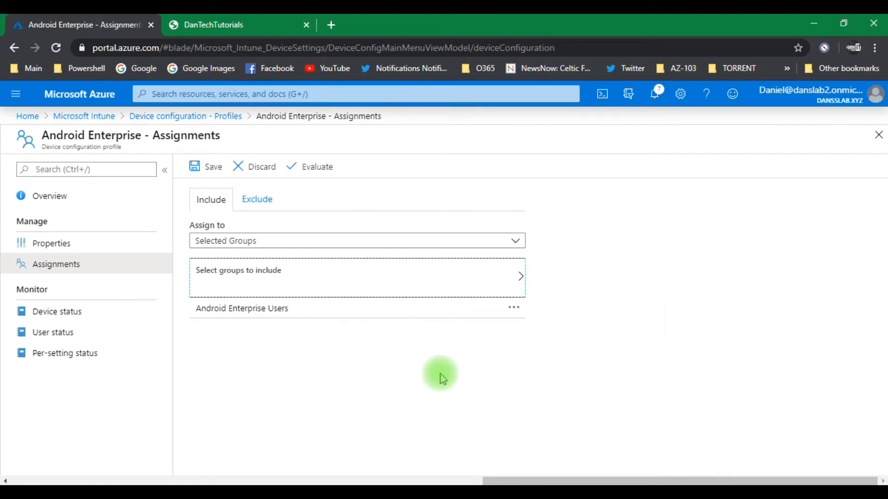
left_click(209, 172)
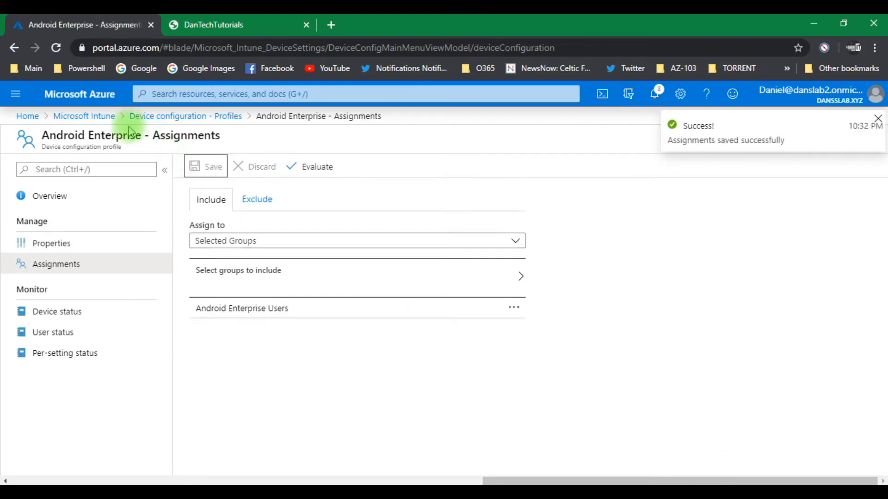
Step: Start a new device compliance policy in Microsoft Intune
left_click(85, 116)
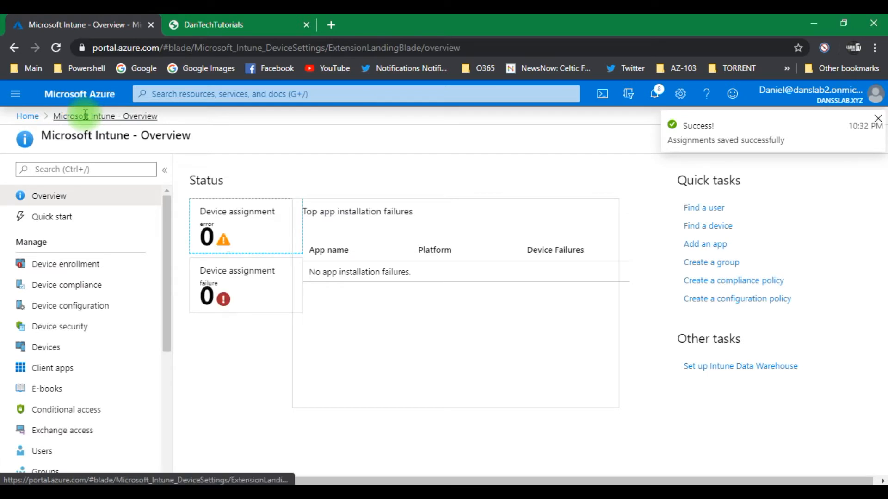
left_click(52, 290)
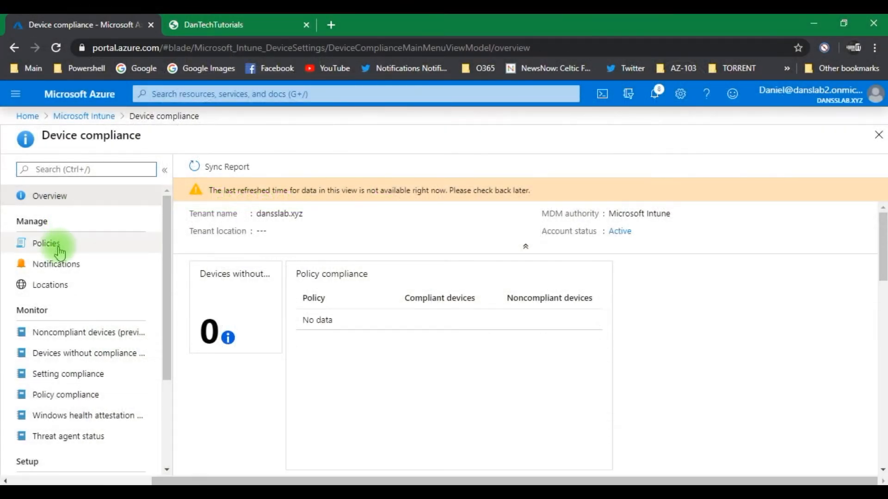
left_click(60, 252)
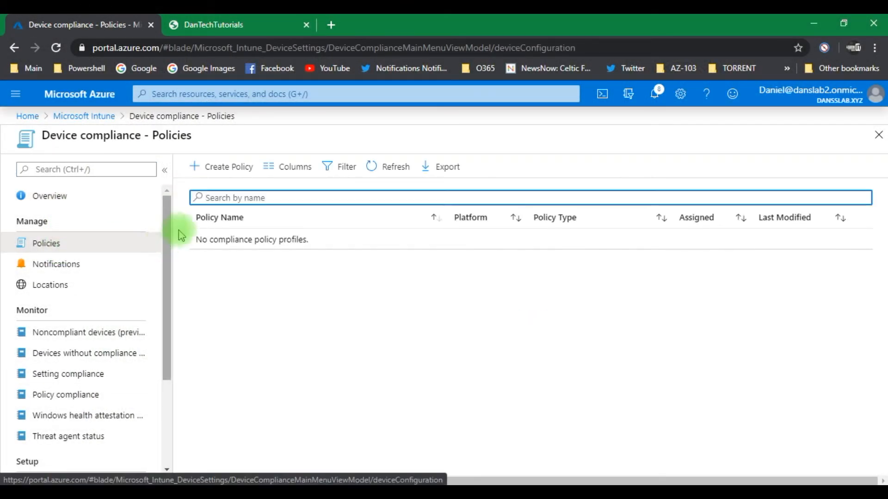
left_click(219, 166)
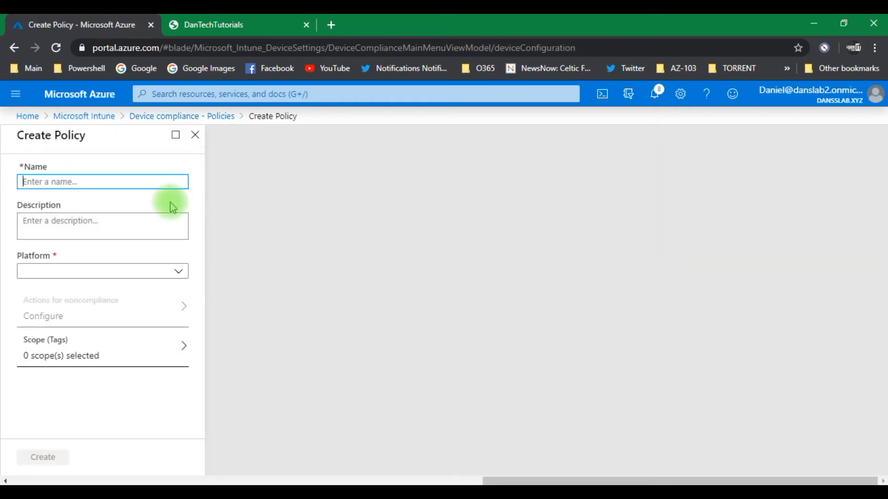
Step: Name the new compliance policy Android Enterprise
key("Caps_Lock")
type("A")
key("Caps_Lock")
type("n")
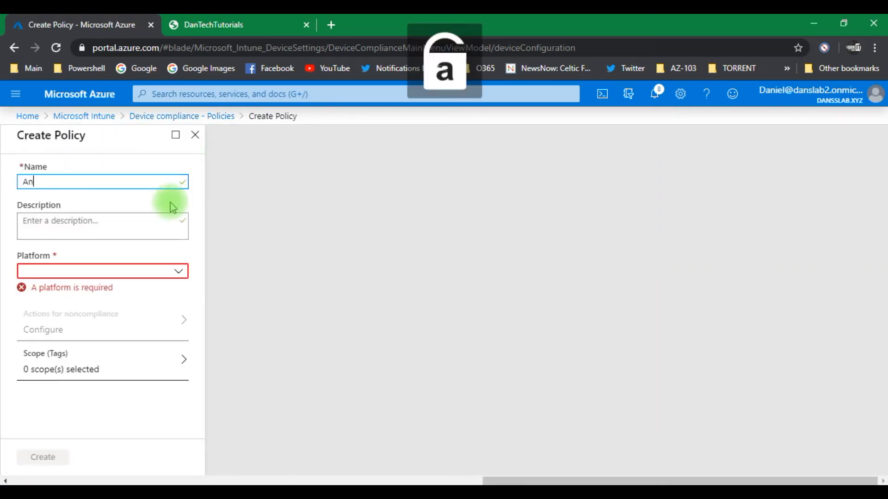
type("droid")
key("Caps_Lock")
type("E")
key("Caps_Lock")
type("nterprise")
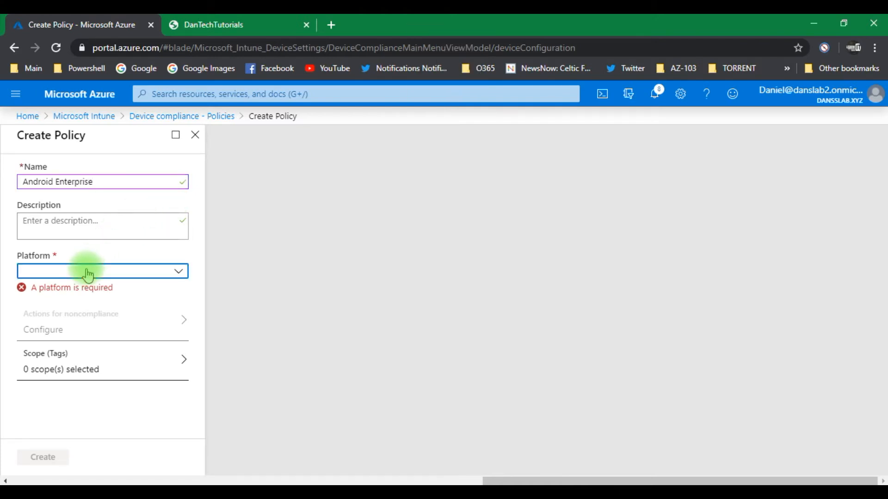
Step: Set the compliance policy's platform to Android Enterprise and its profile type to Device owner
left_click(88, 275)
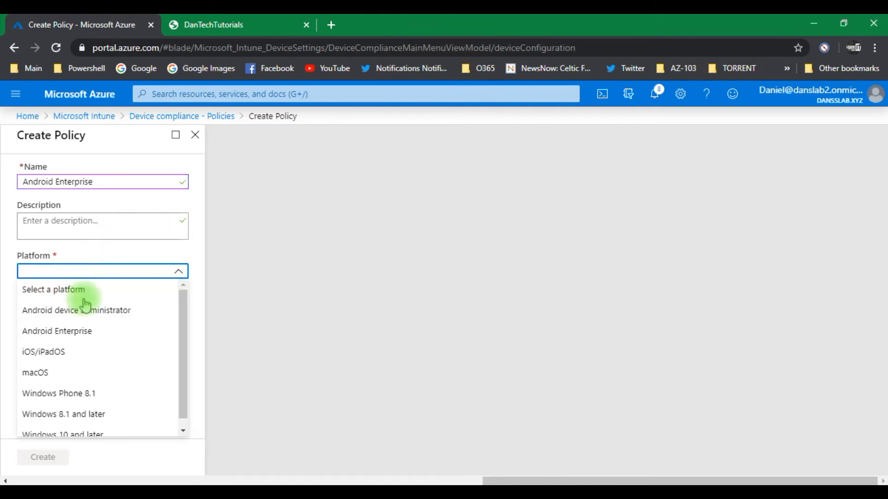
left_click(76, 332)
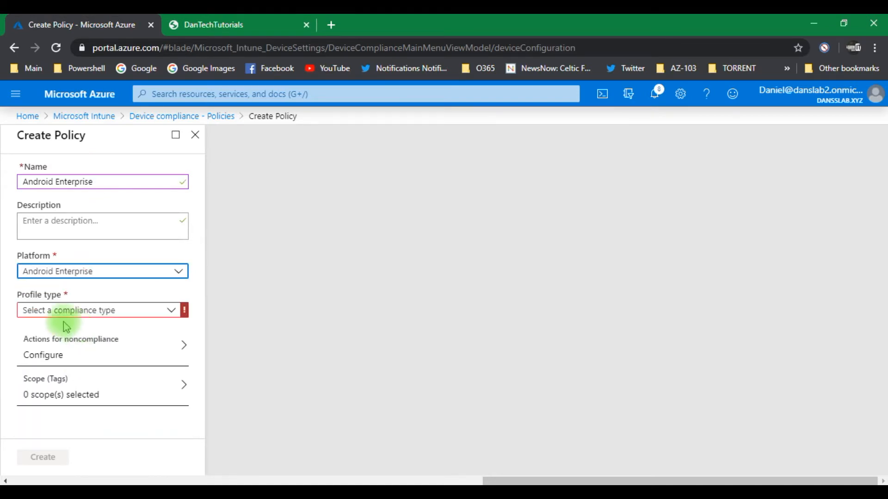
left_click(88, 310)
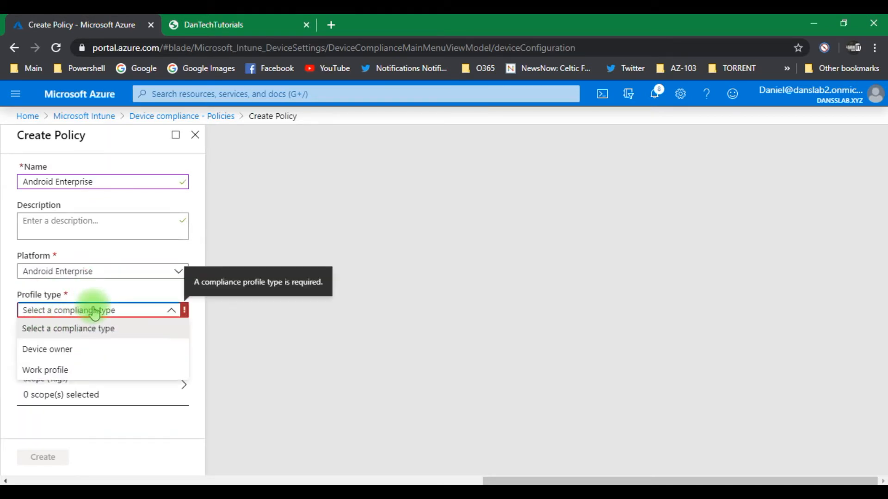
left_click(79, 354)
left_click(82, 351)
Step: Set the minimum OS version to 6 in the policy's Device Properties and create the compliance policy
left_click(389, 189)
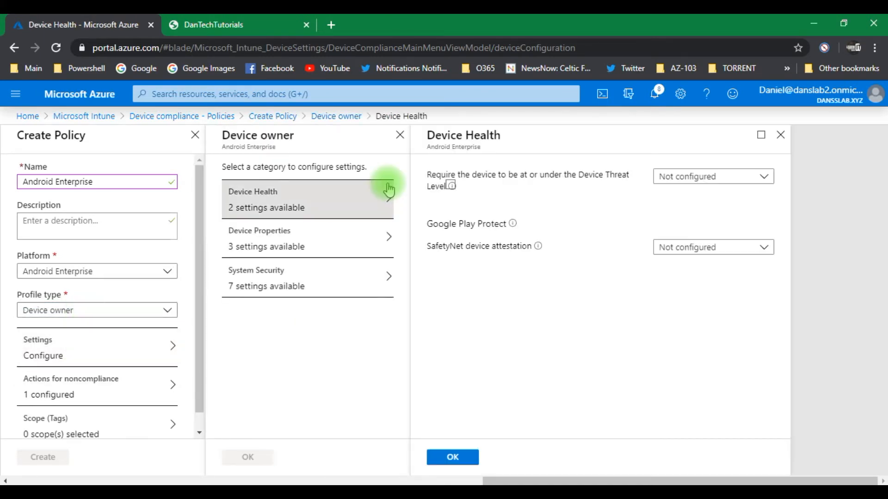
left_click(331, 238)
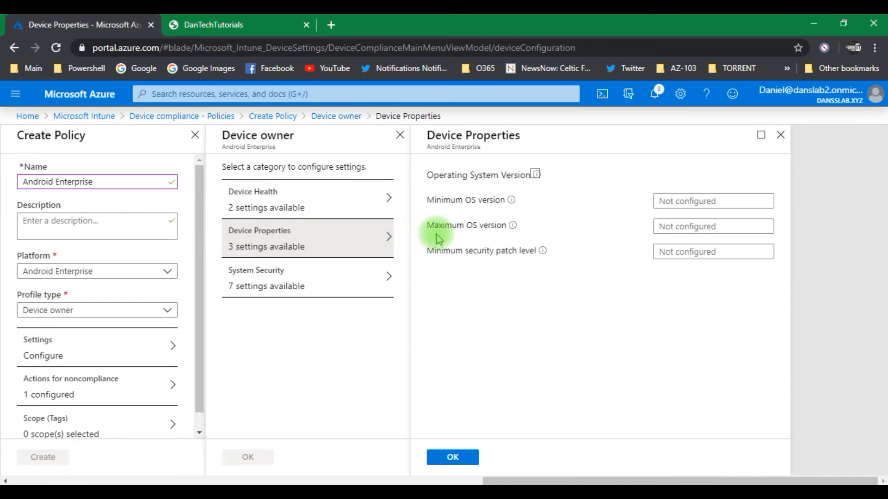
left_click(315, 289)
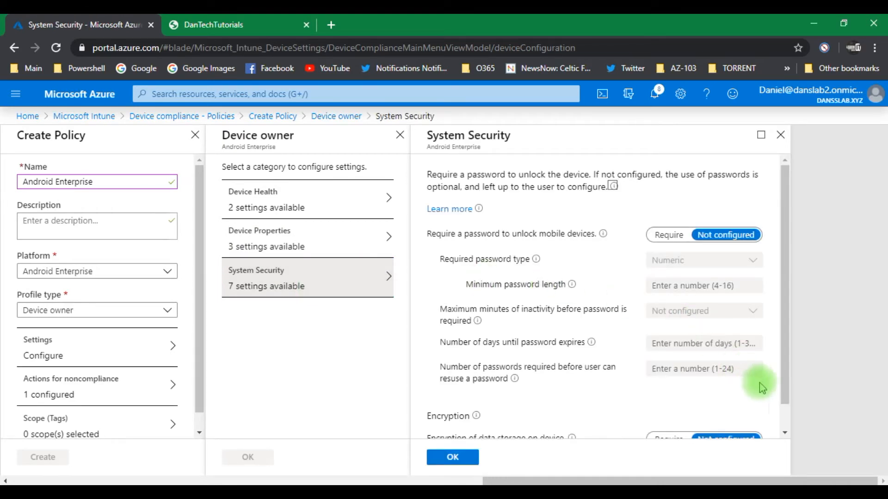
left_click(295, 252)
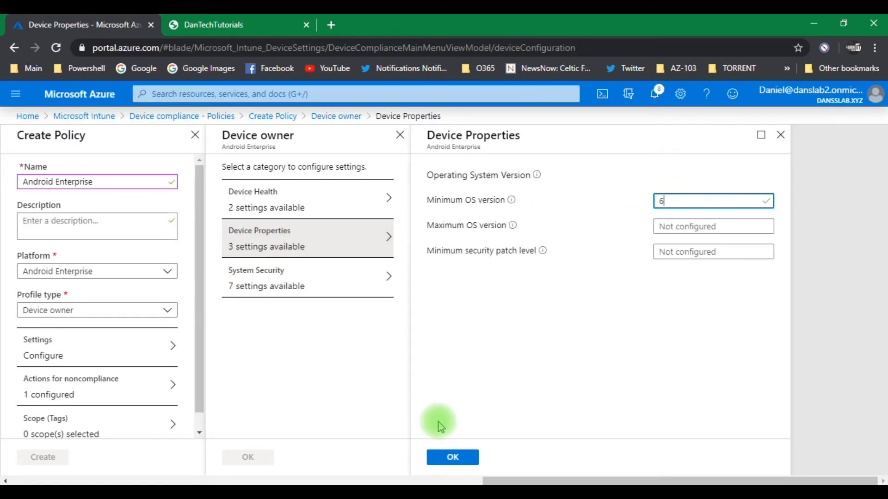
left_click(452, 458)
left_click(265, 458)
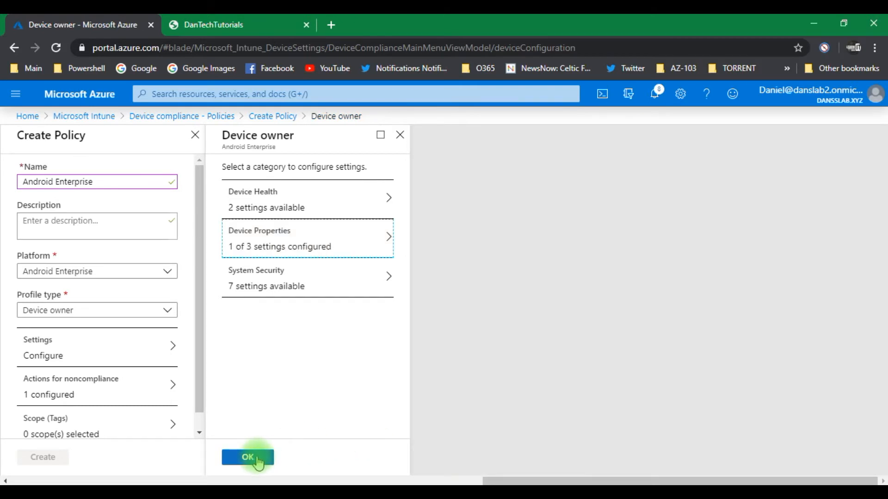
scroll(200, 423, "down", 1)
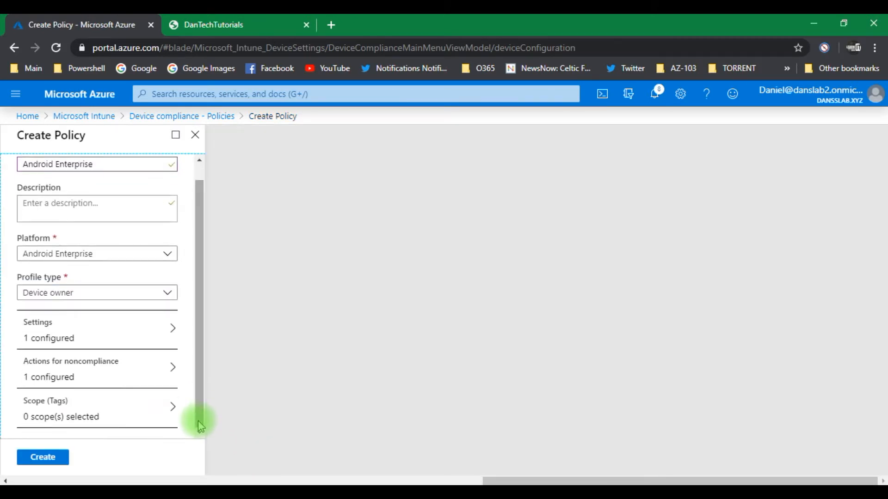
left_click(39, 458)
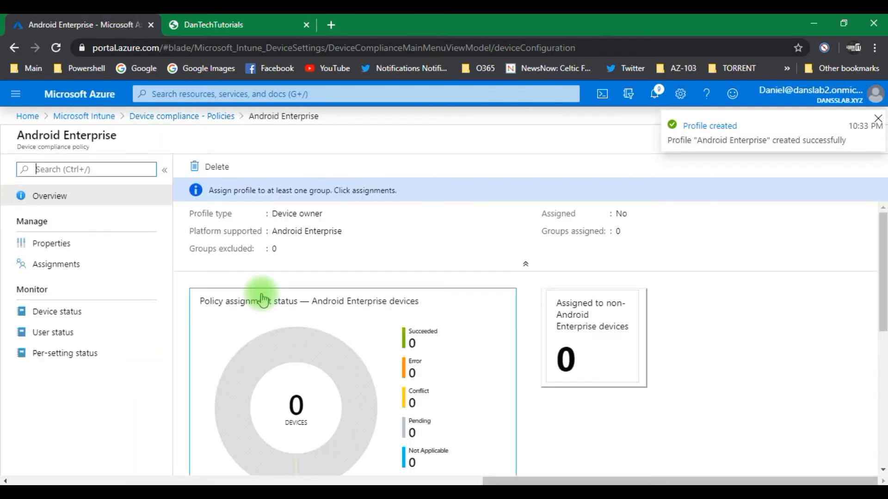
Step: Assign the compliance policy to the Android Enterprise Users group and save the assignment
left_click(69, 264)
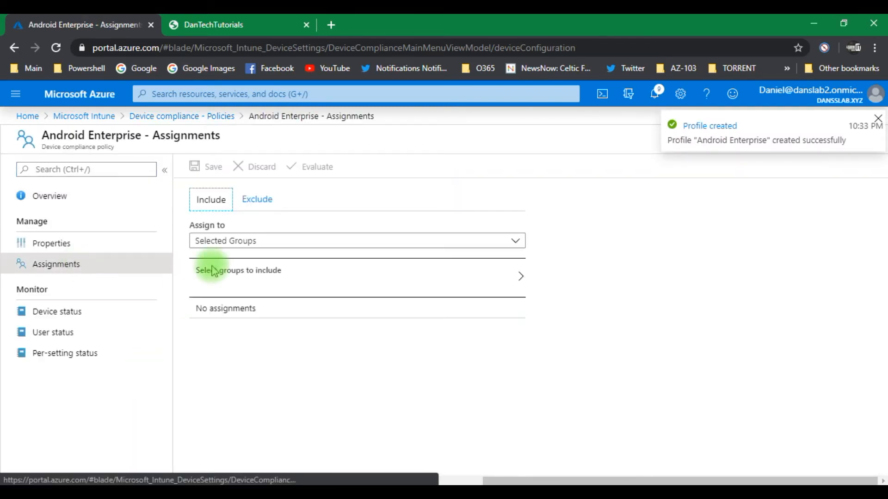
left_click(245, 284)
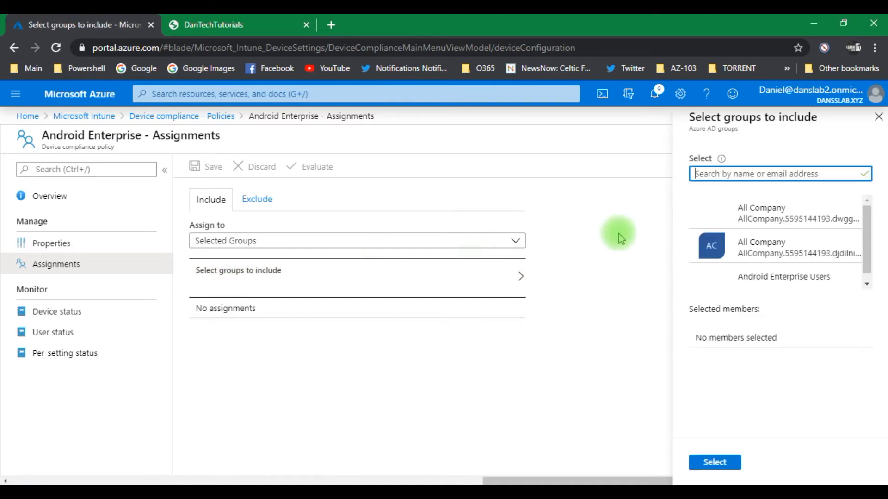
left_click(802, 275)
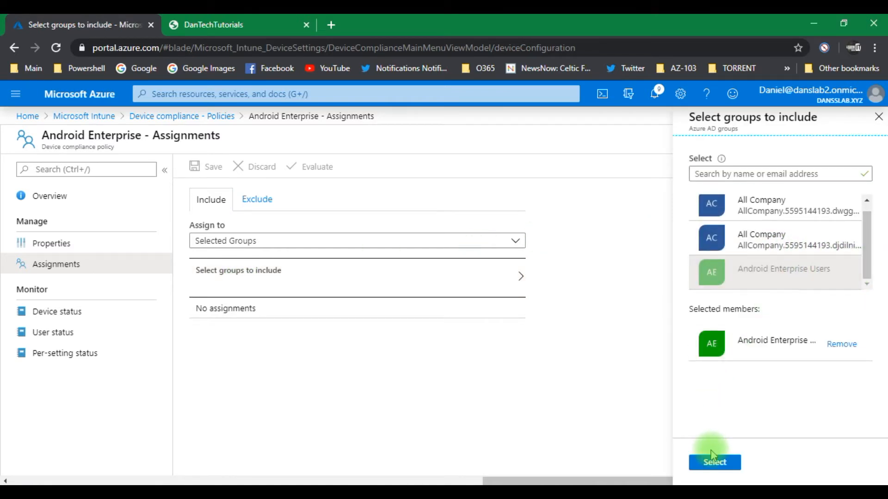
left_click(712, 463)
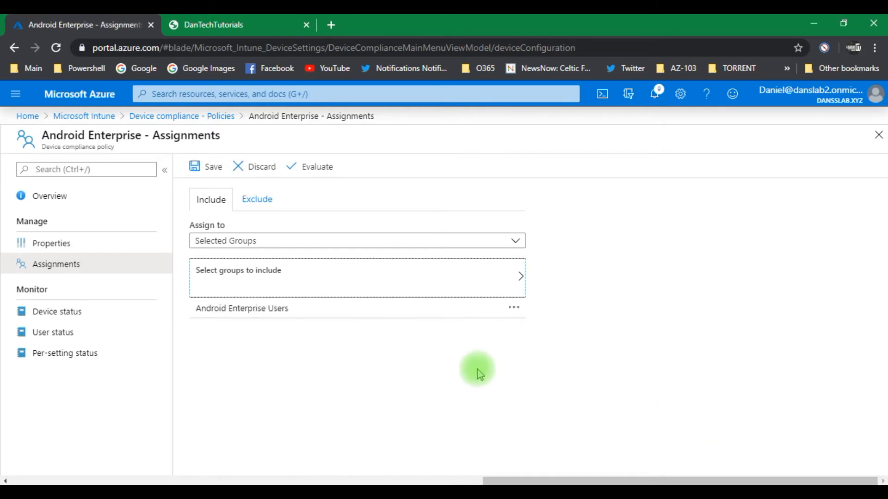
left_click(204, 172)
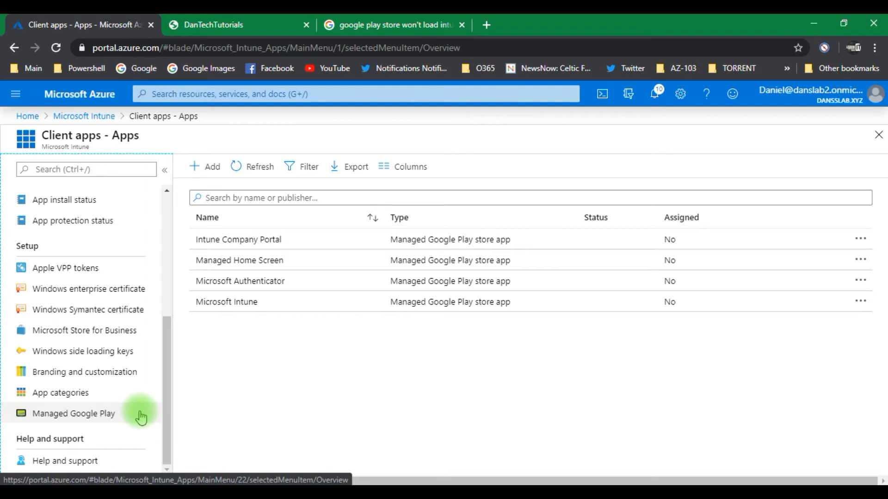
Step: Sync managed Google Play with Intune from Client apps and open the managed Google Play store
left_click(112, 416)
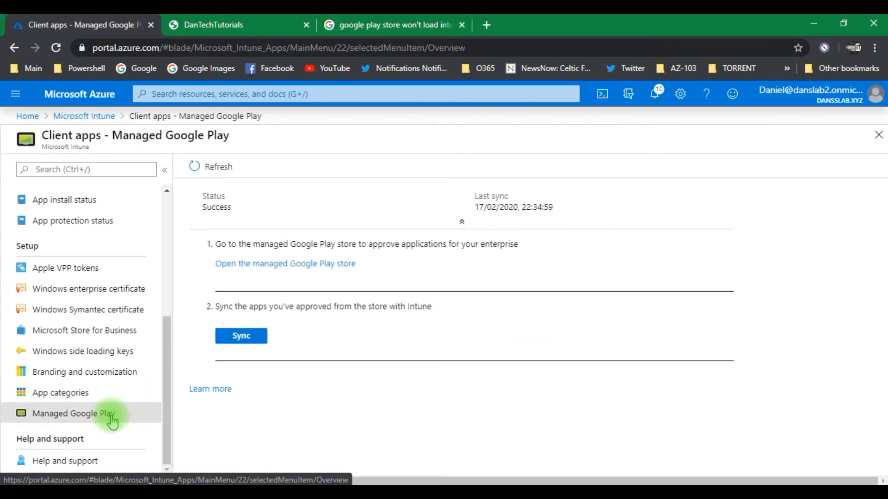
left_click(237, 339)
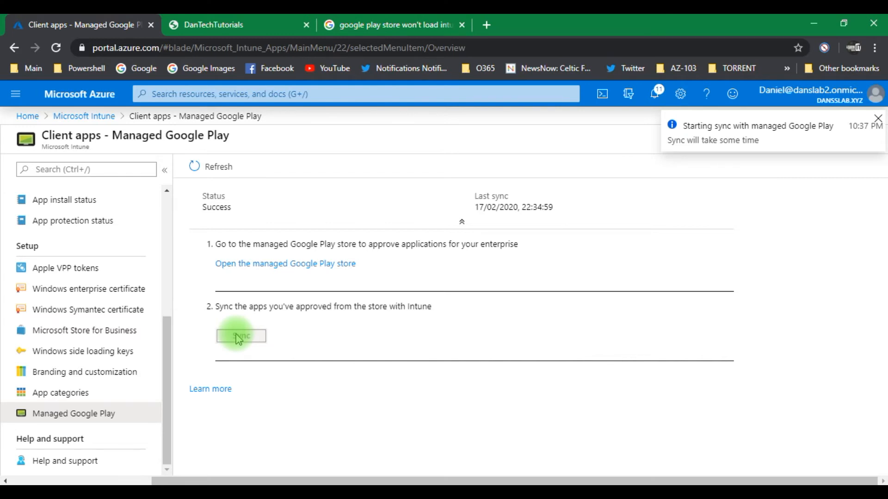
left_click(287, 266)
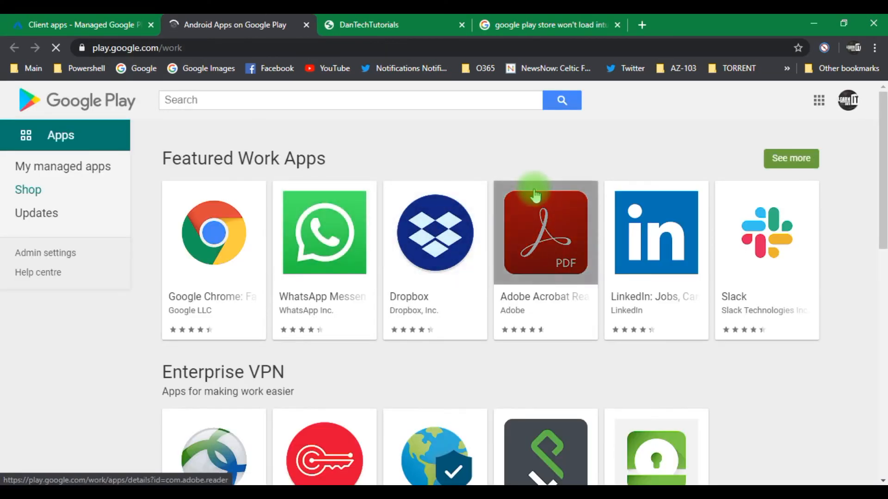
Step: Search the managed Google Play store for outlook and approve Microsoft Outlook with its permissions
left_click(257, 102)
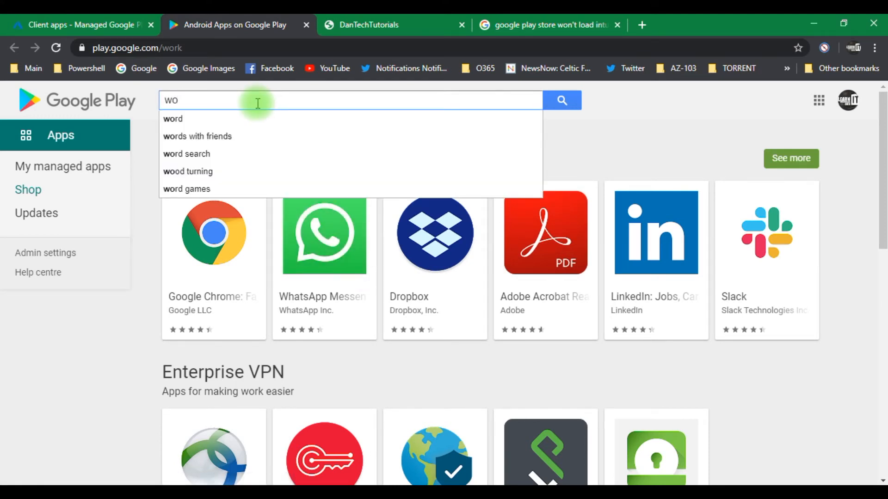
type("outlo")
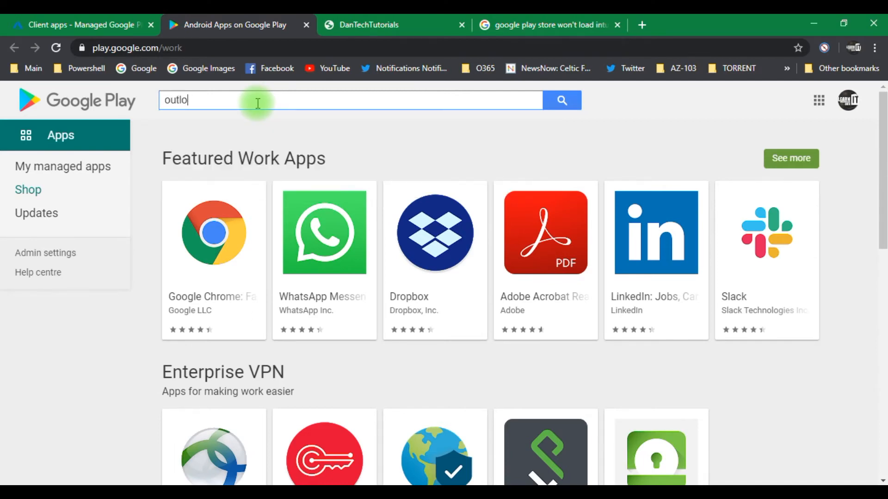
type("ok")
key("Return")
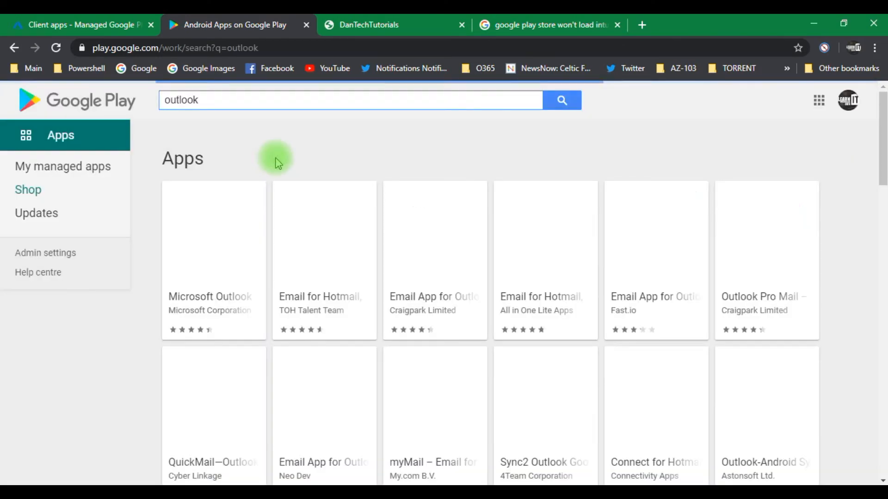
left_click(219, 239)
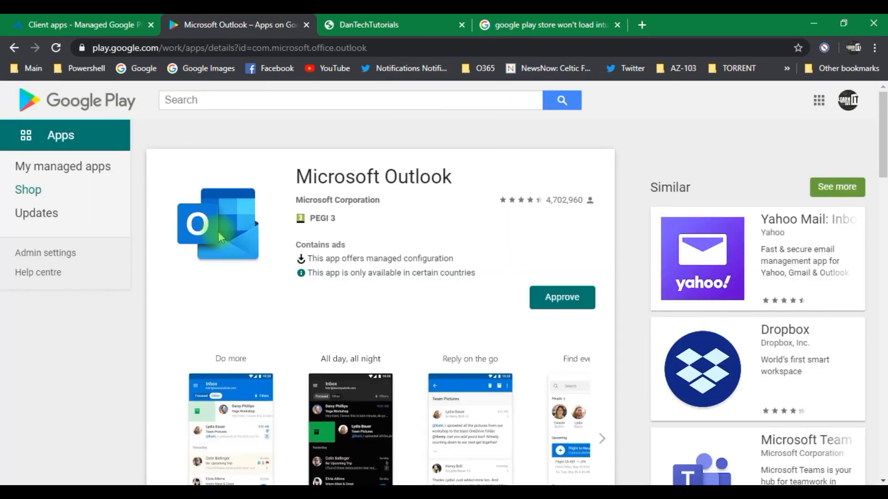
left_click(559, 309)
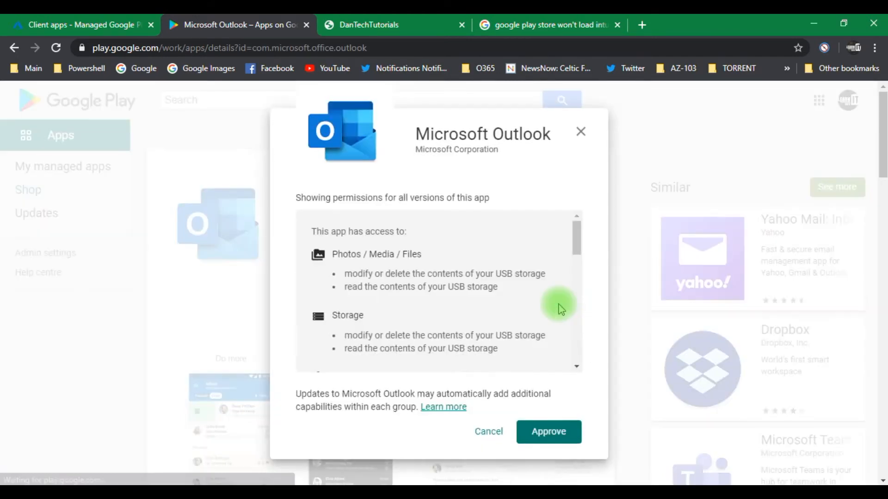
left_click(547, 431)
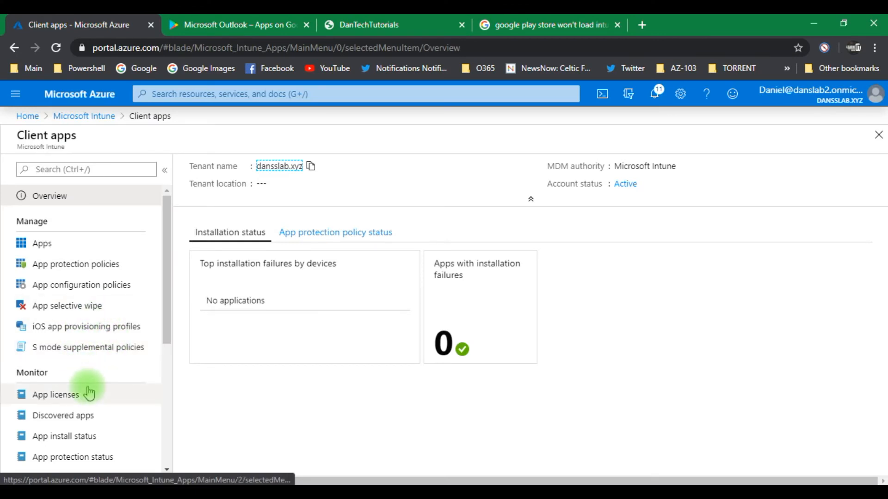
Step: Sync the approved managed Google Play apps with Intune again from Client apps
left_click(40, 244)
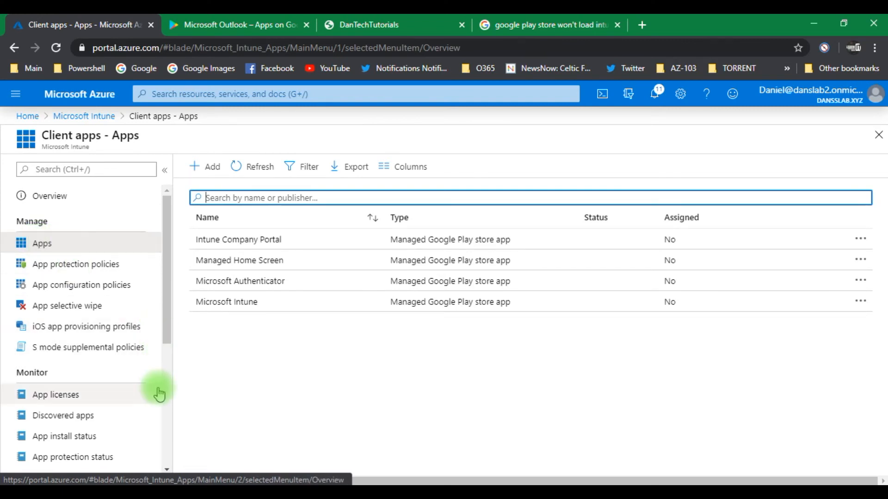
left_click(165, 415)
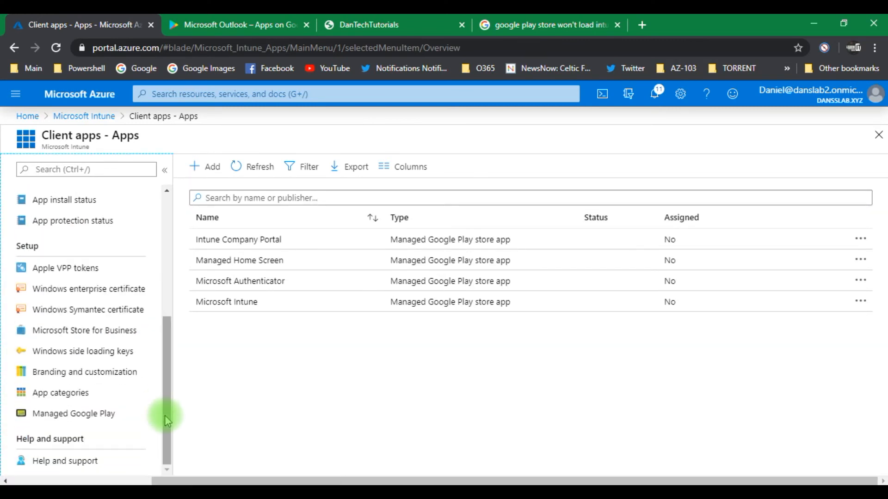
left_click(104, 414)
left_click(238, 338)
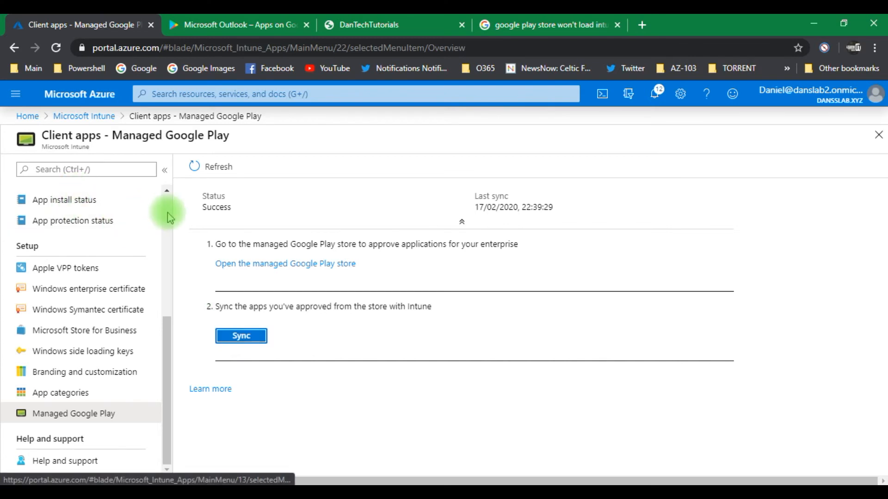
Step: Open the Microsoft Outlook: Organize Your Email & Calendar app from the Intune client apps list
scroll(168, 212, "up", 5)
left_click(51, 247)
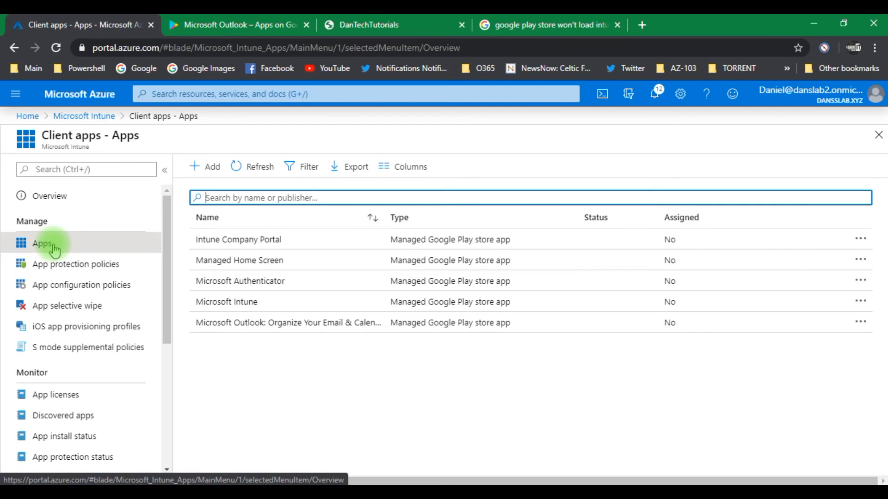
left_click(261, 325)
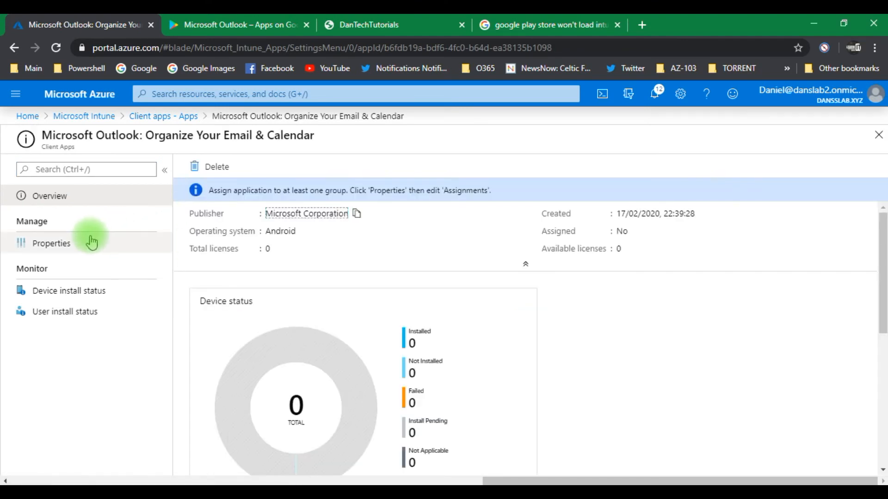
Step: In the Outlook app's assignments, add the Android Enterprise Users group under Available for enrolled devices
left_click(74, 250)
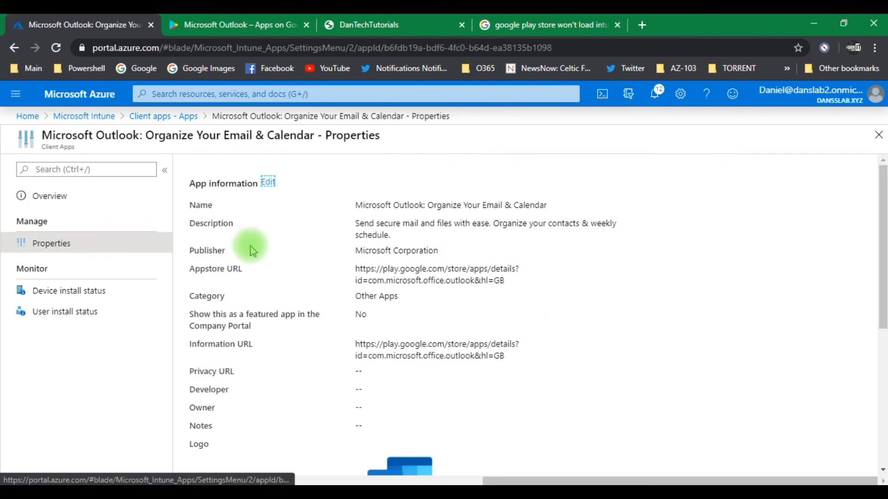
left_click_drag(882, 237, 835, 420)
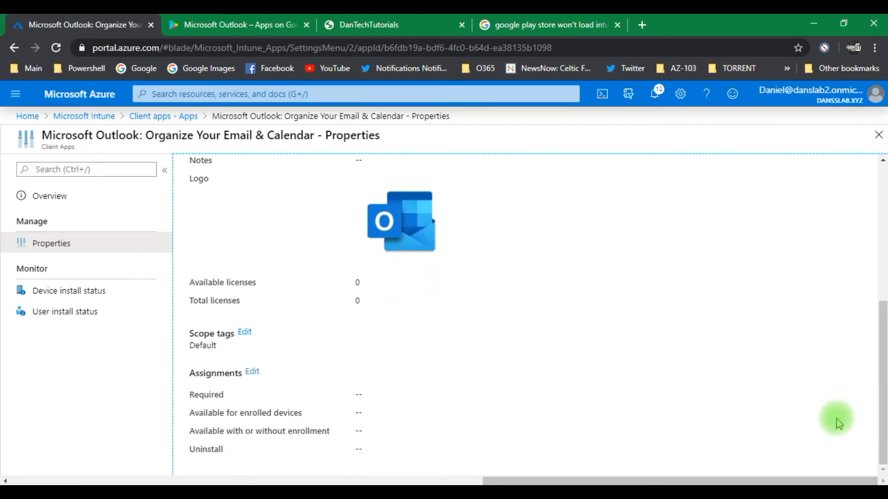
left_click(252, 372)
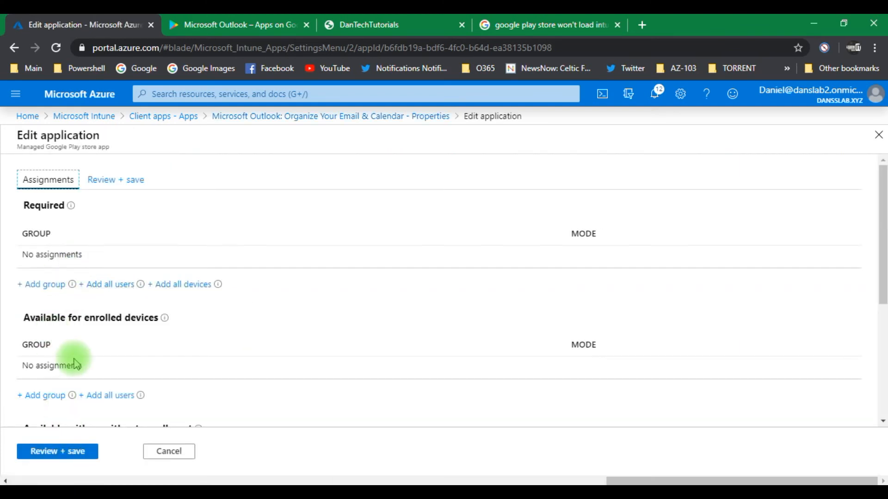
left_click_drag(881, 247, 874, 294)
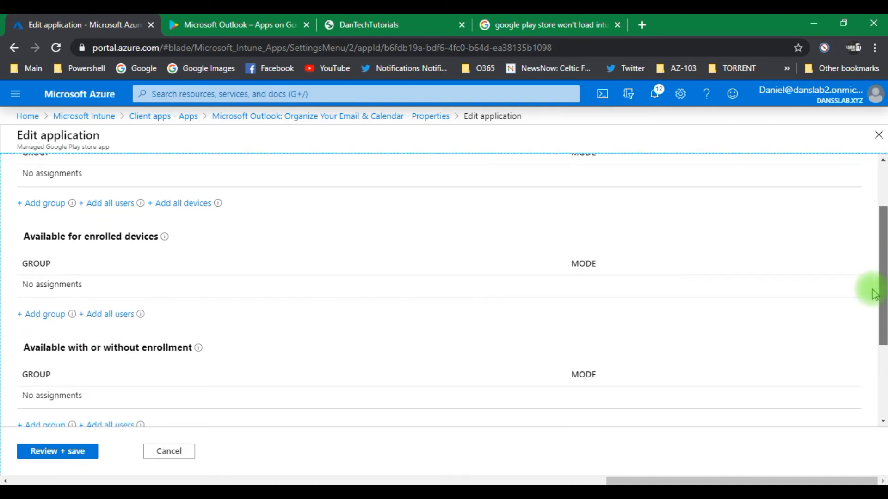
left_click(40, 315)
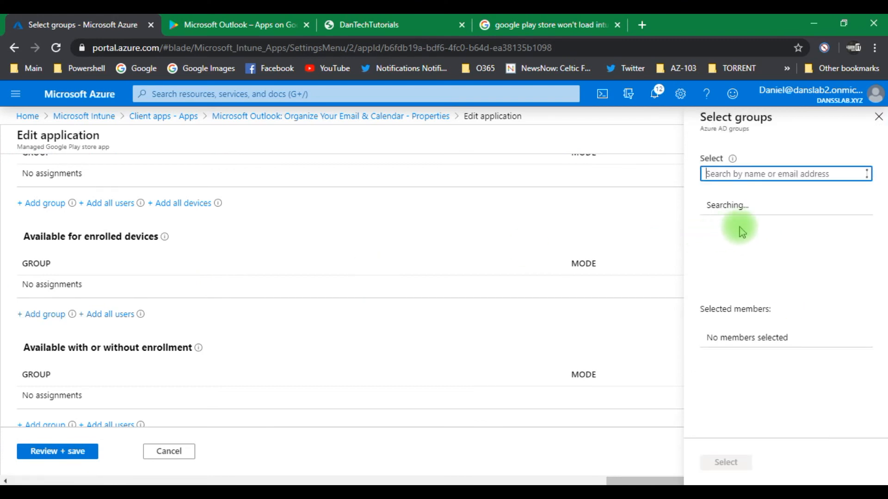
left_click(749, 282)
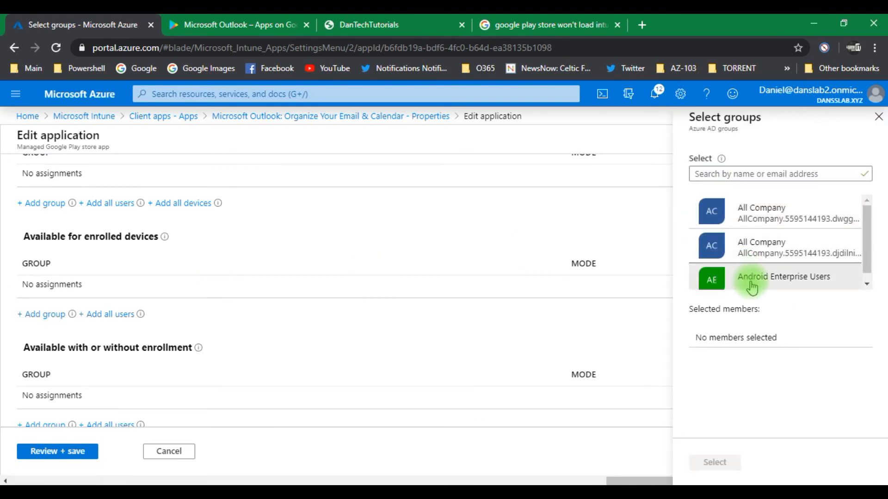
left_click(714, 463)
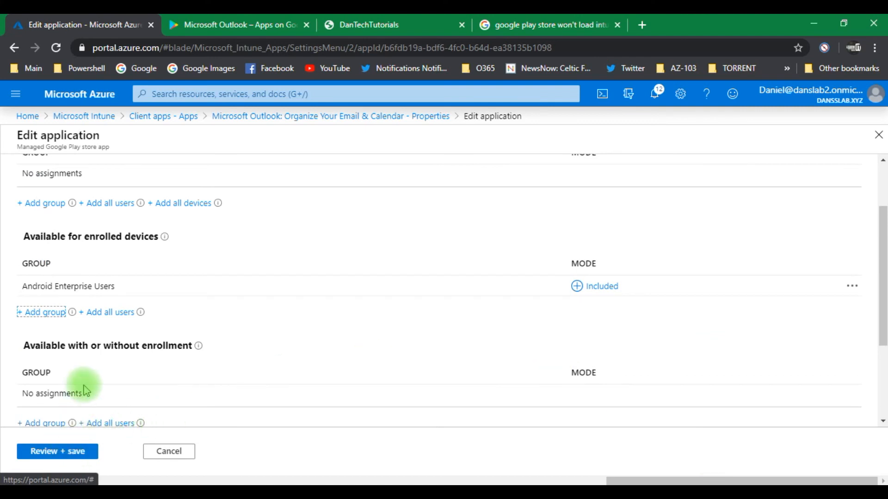
Step: Review and save the Outlook app's assignments, and return to the Microsoft Intune overview
left_click(44, 453)
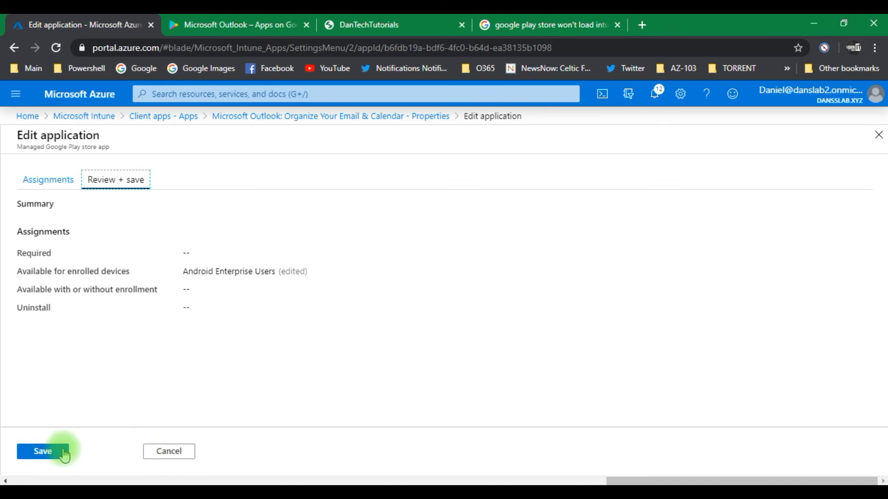
left_click(48, 455)
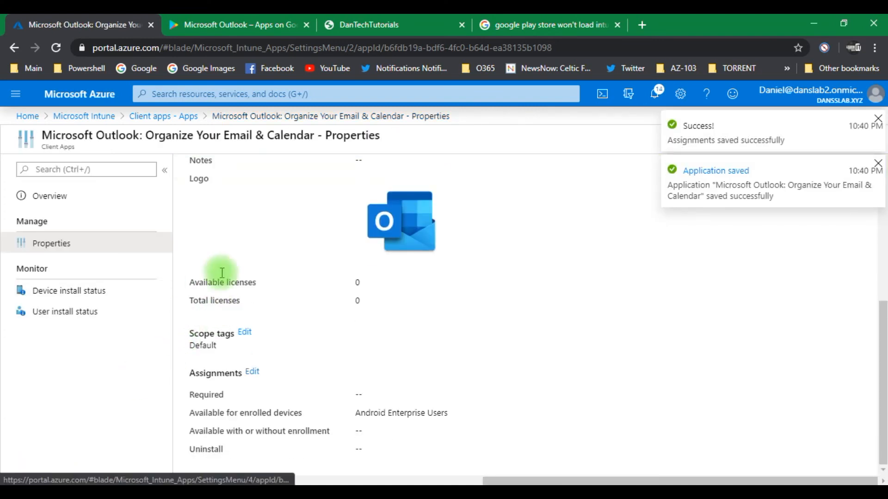
left_click(105, 123)
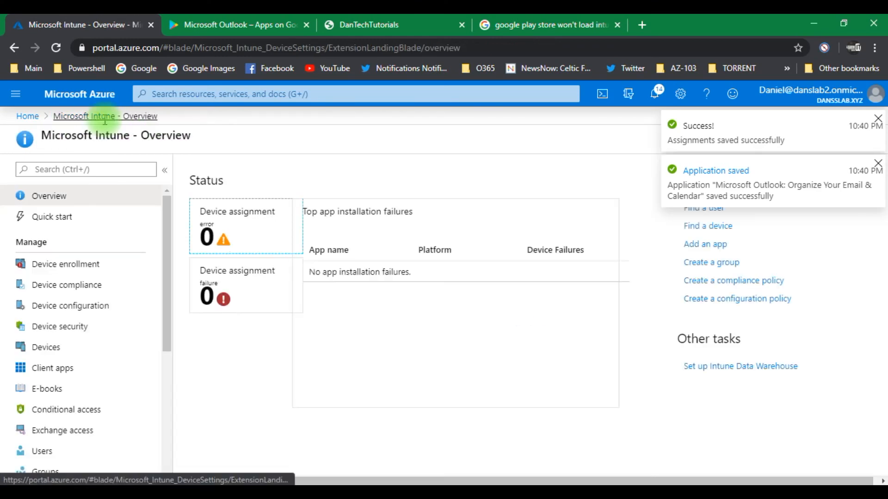